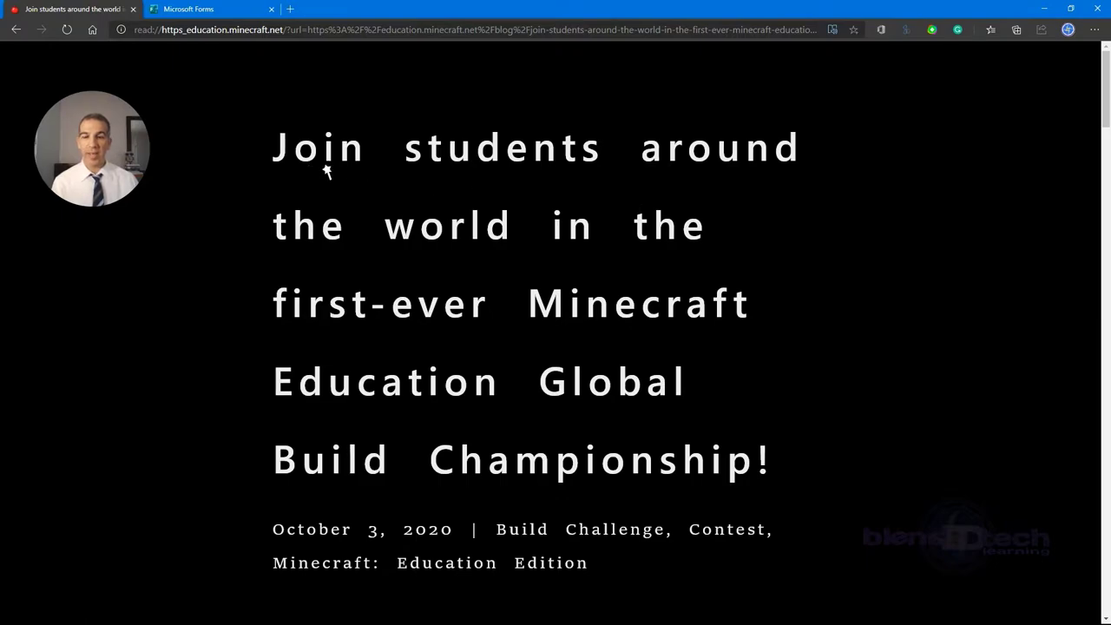
Scroll through the championship article, return to the banner, and reveal the Immersive Reader toolbar
{"action": "scroll", "coordinate": [611, 235], "scroll_direction": "down", "scroll_amount": 7}
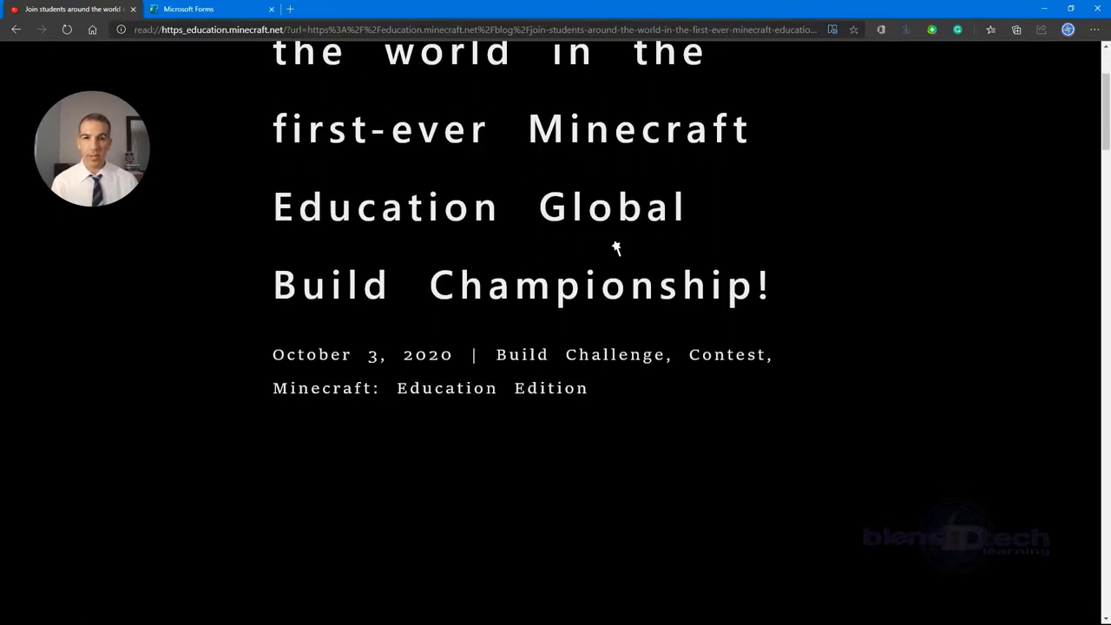
{"action": "scroll", "coordinate": [612, 247], "scroll_direction": "down", "scroll_amount": 5}
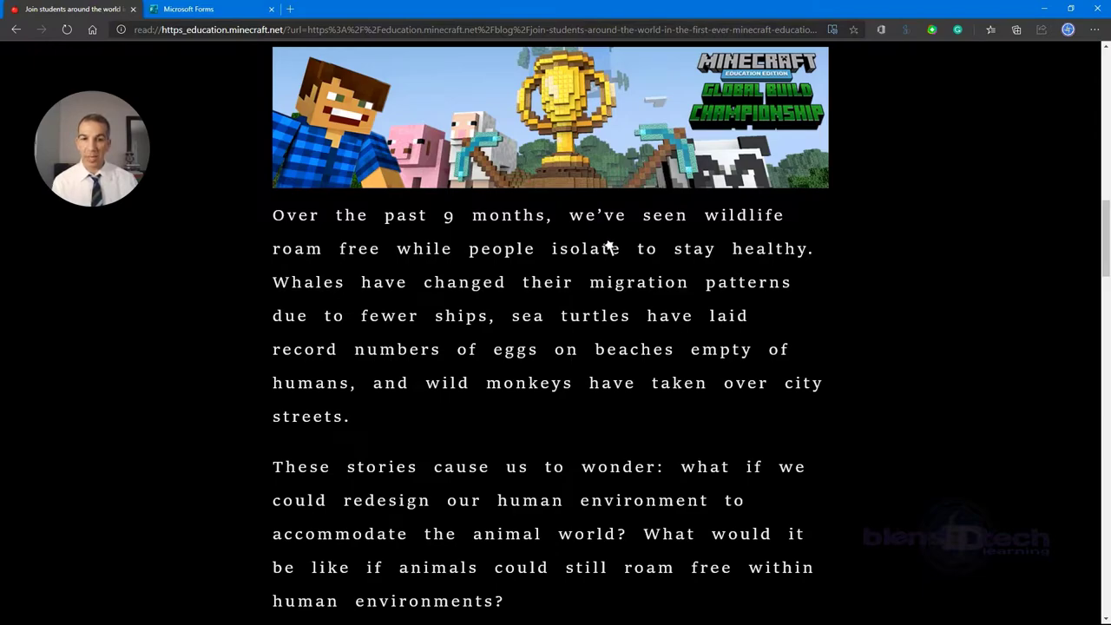
{"action": "scroll", "coordinate": [607, 246], "scroll_direction": "down", "scroll_amount": 1}
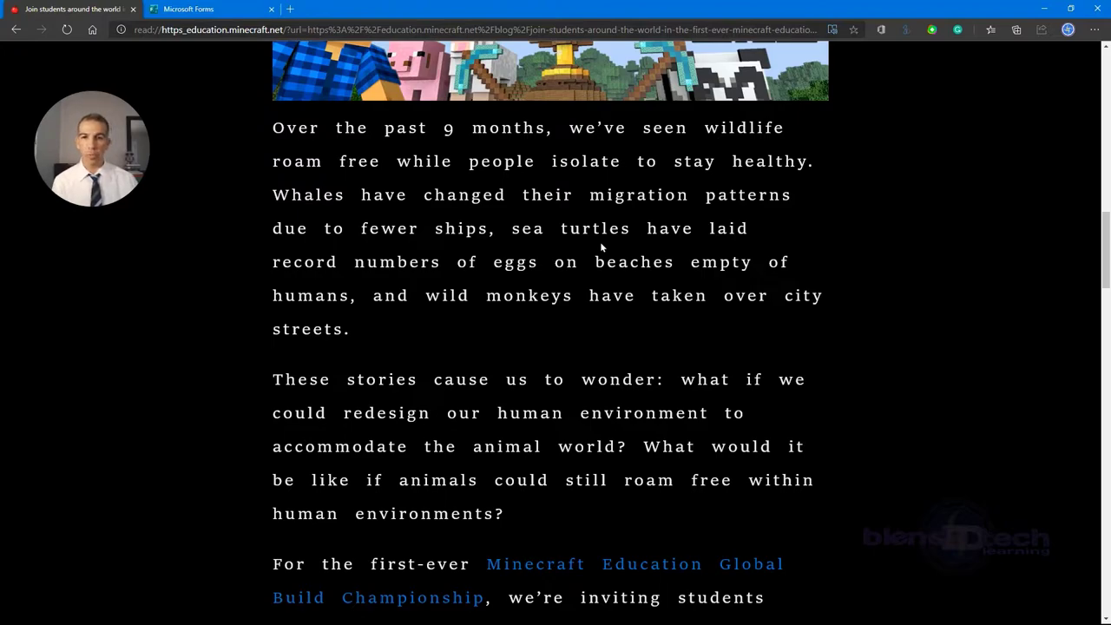
{"action": "scroll", "coordinate": [599, 241], "scroll_direction": "up", "scroll_amount": 5}
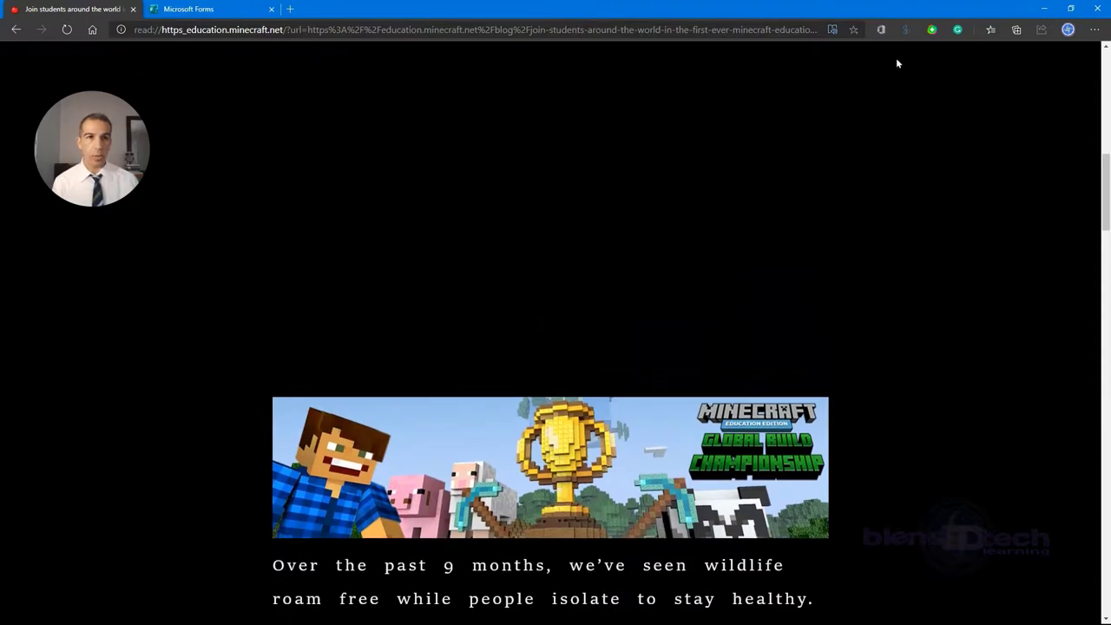
{"action": "mouse_move", "coordinate": [907, 52]}
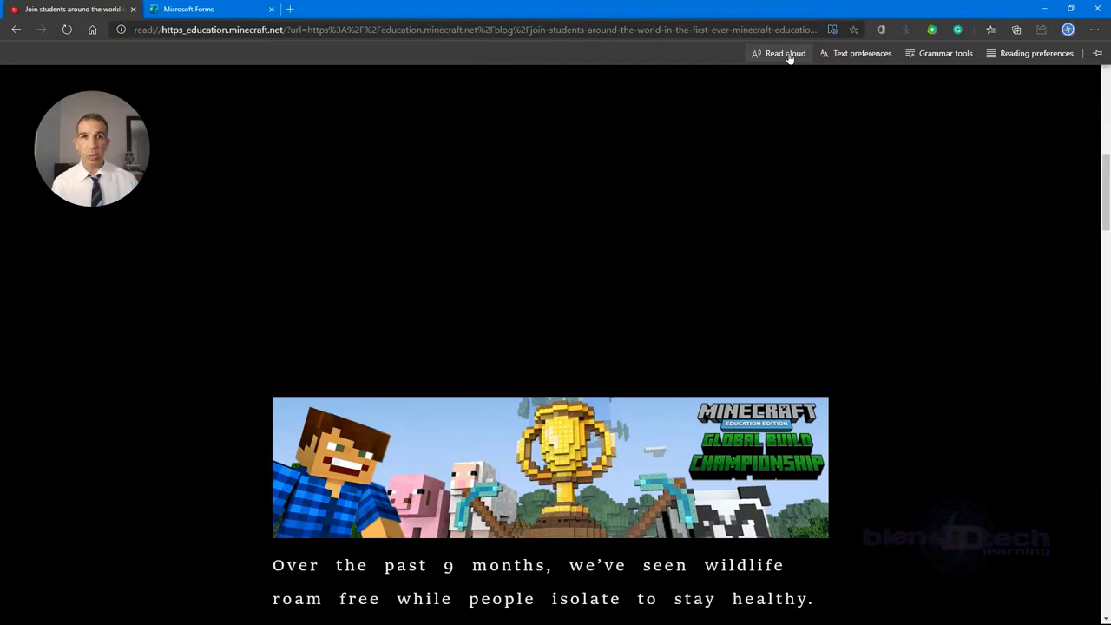
Enlarge the article text and try the light-blue and Light themes before settling on black
{"action": "left_click", "coordinate": [850, 54]}
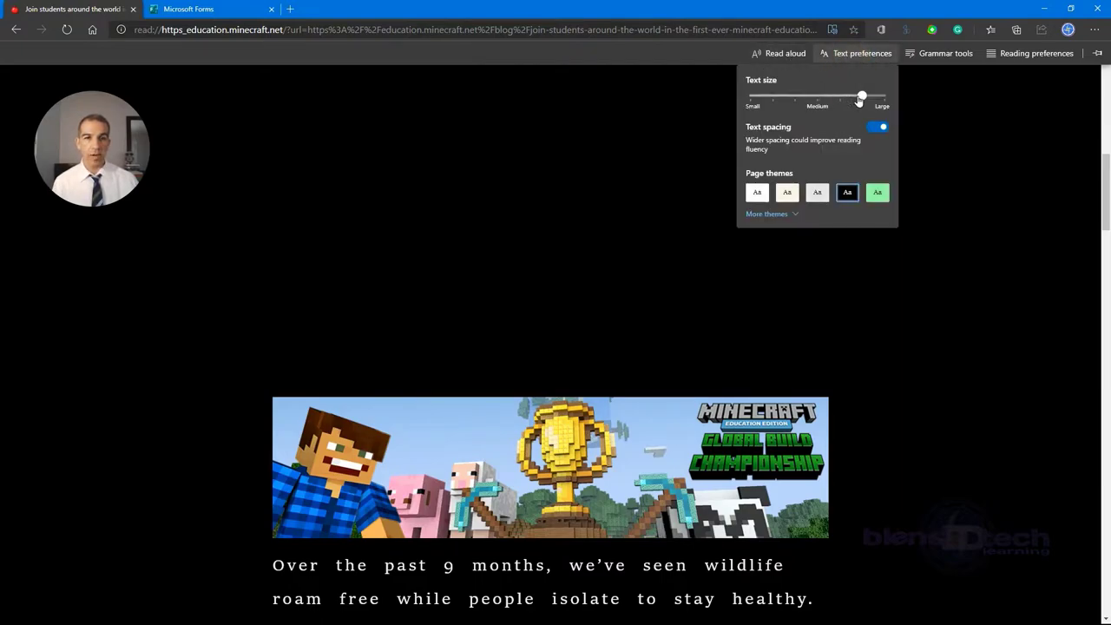
{"action": "mouse_move", "coordinate": [859, 97]}
{"action": "left_mouse_down"}
{"action": "mouse_move", "coordinate": [797, 96]}
{"action": "mouse_move", "coordinate": [861, 95]}
{"action": "left_mouse_up"}
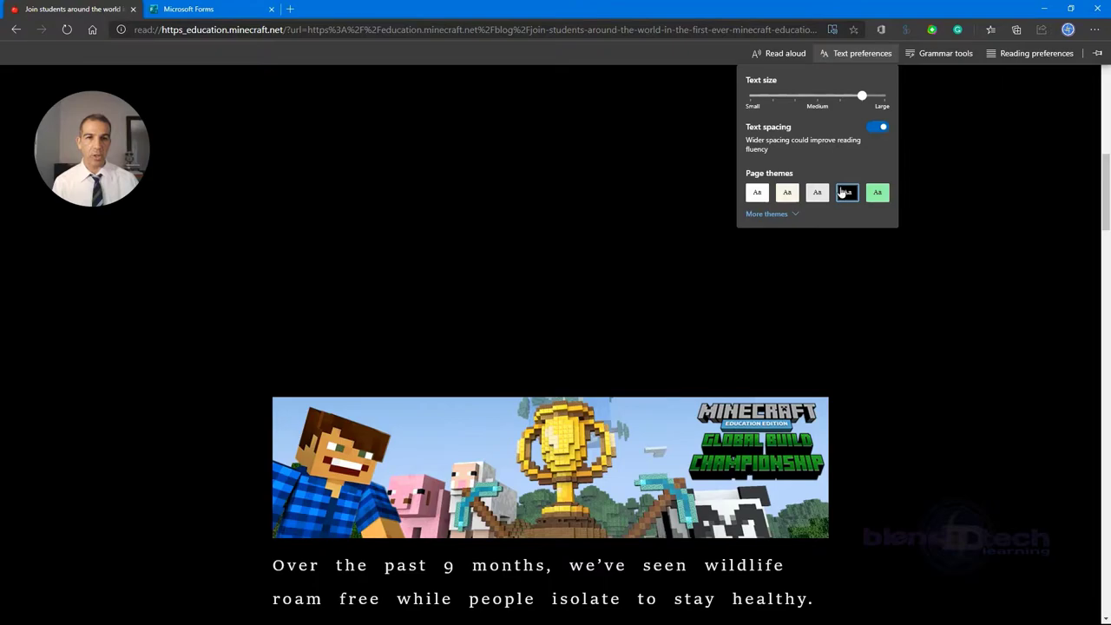
{"action": "left_click", "coordinate": [794, 214]}
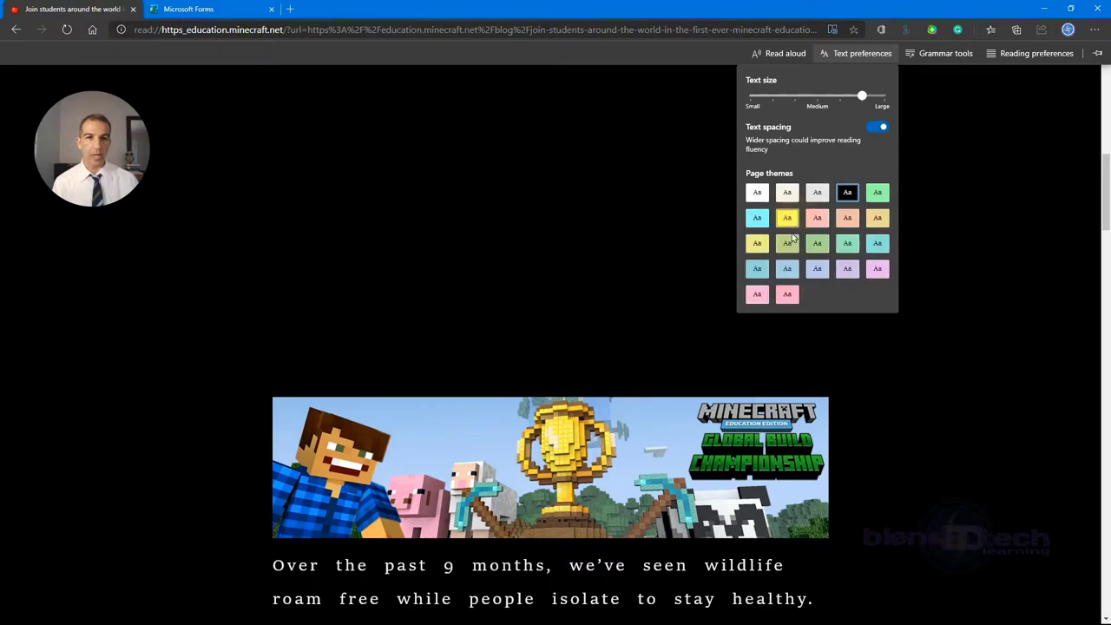
{"action": "left_click", "coordinate": [817, 270]}
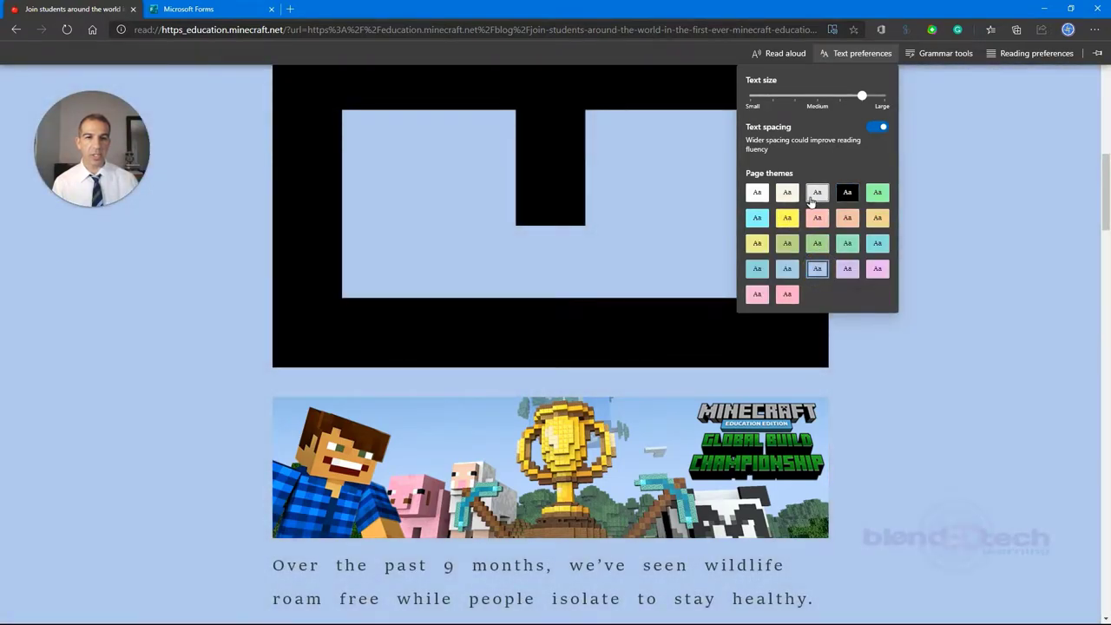
{"action": "left_click", "coordinate": [757, 194]}
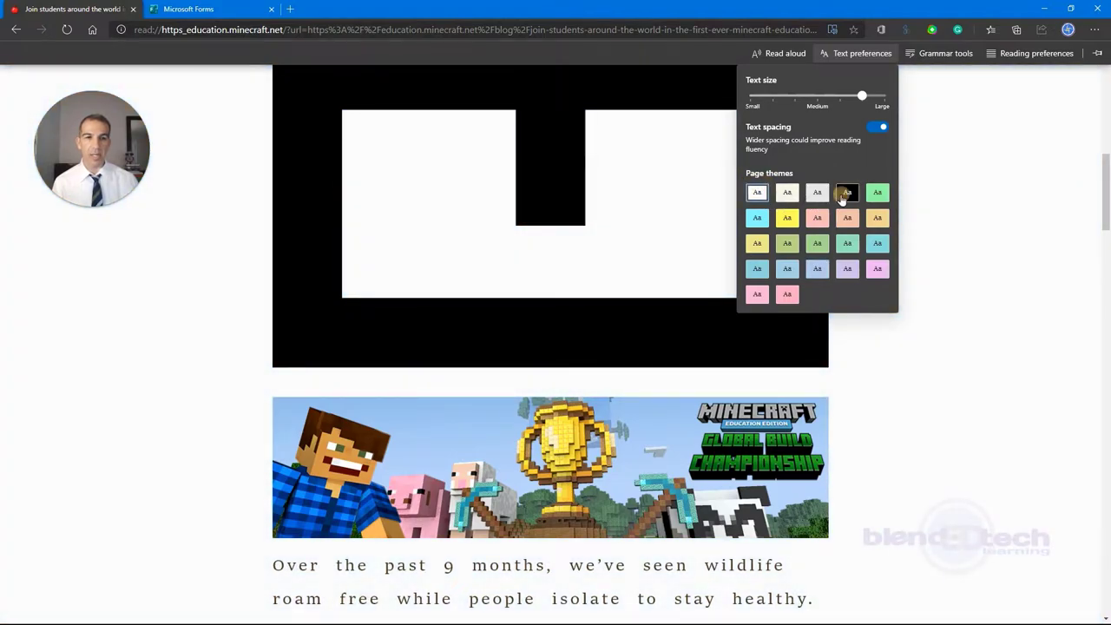
{"action": "left_click", "coordinate": [844, 194]}
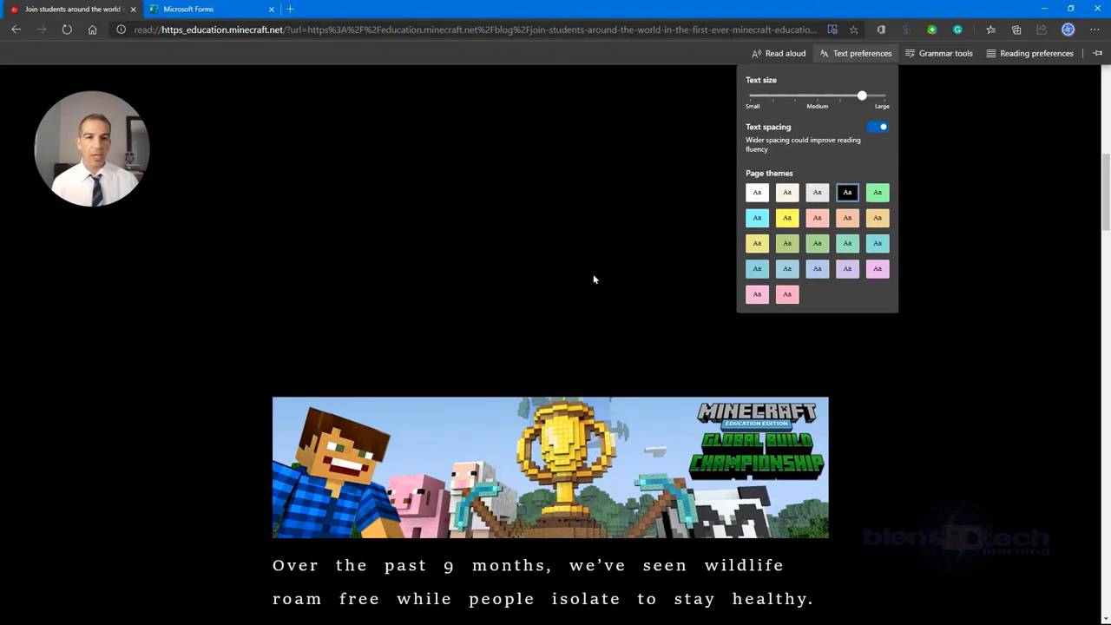
{"action": "scroll", "coordinate": [596, 276], "scroll_direction": "down", "scroll_amount": 3}
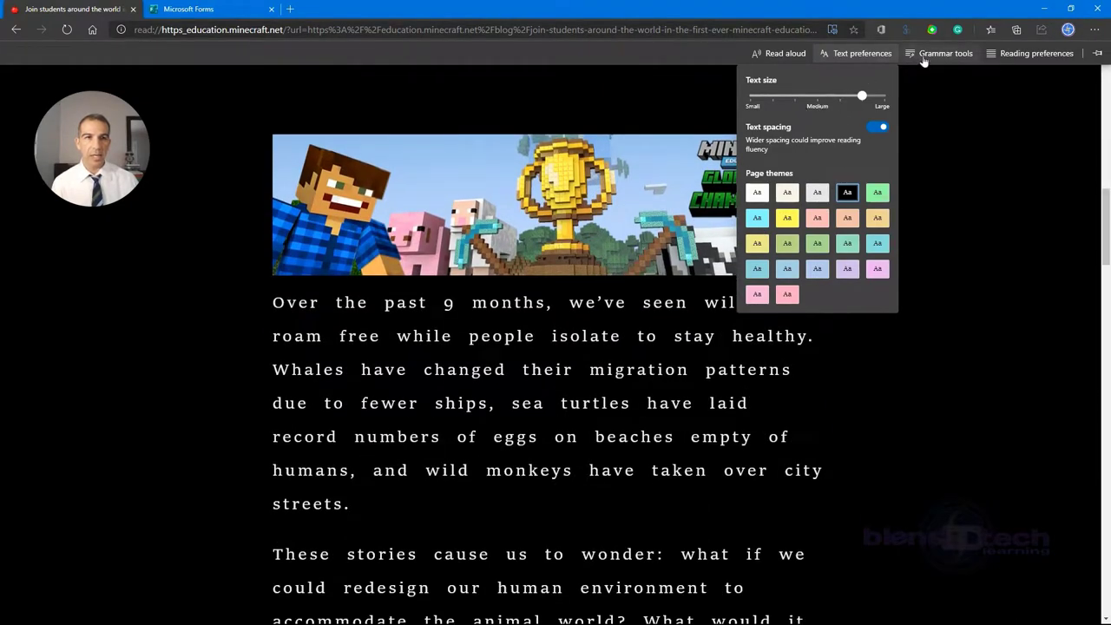
Turn on Syllables and colour-label nouns, verbs, adjectives and adverbs in Grammar tools
{"action": "left_click", "coordinate": [924, 58]}
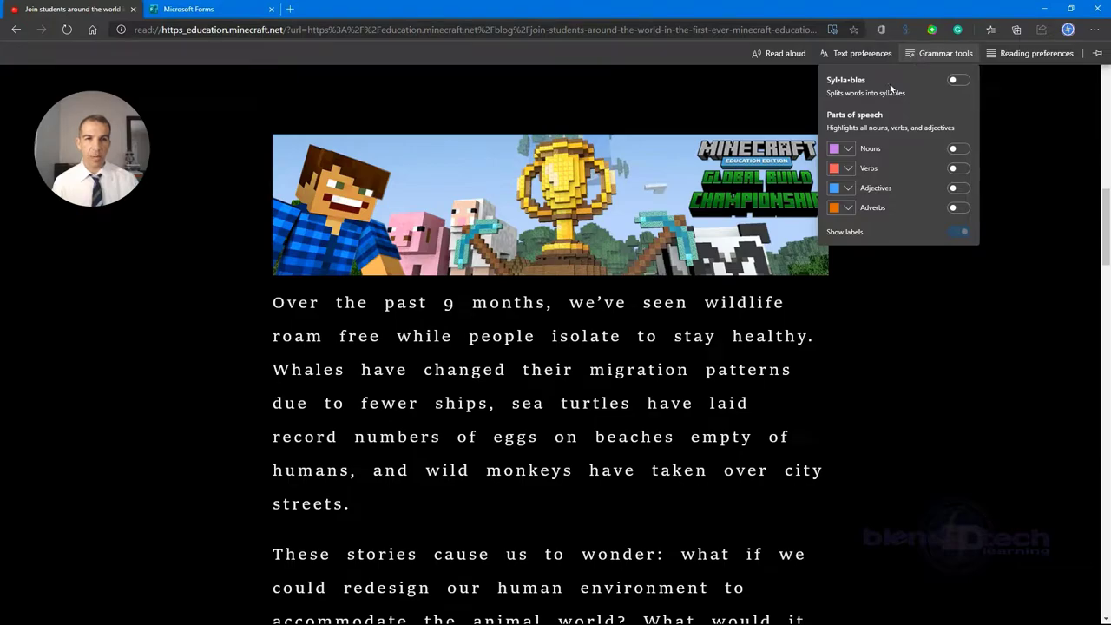
{"action": "left_click", "coordinate": [956, 82]}
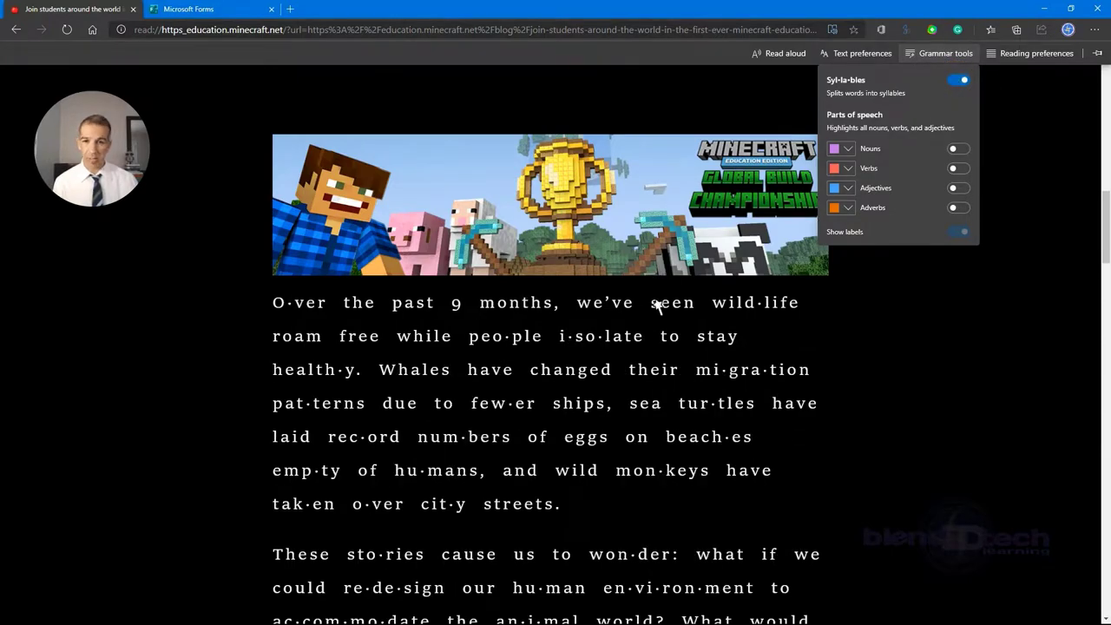
{"action": "scroll", "coordinate": [611, 414], "scroll_direction": "down", "scroll_amount": 2}
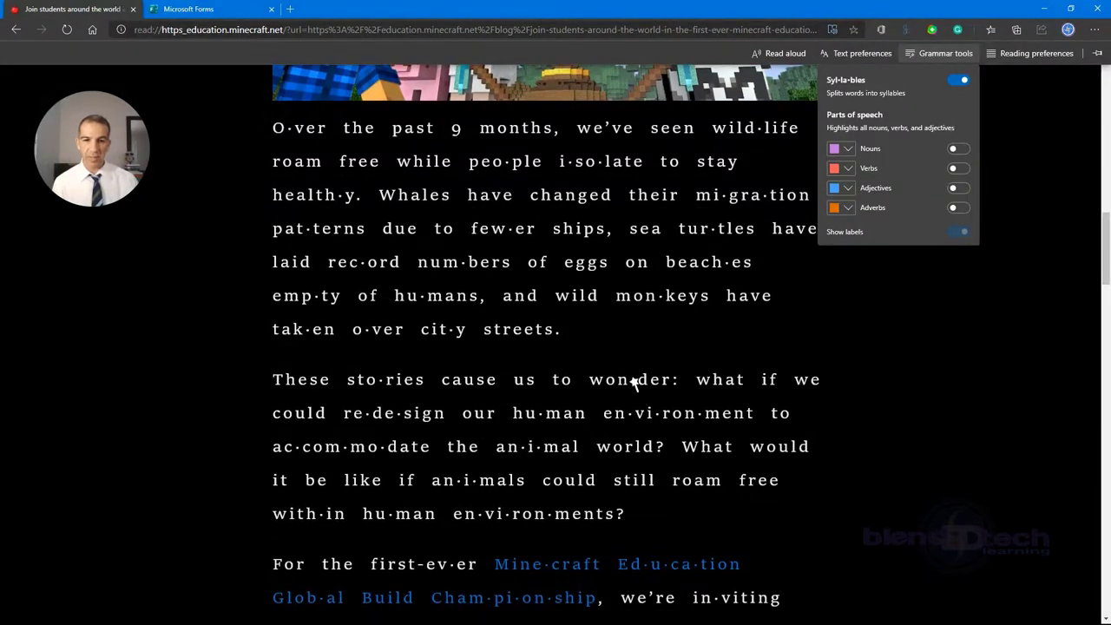
{"action": "left_click", "coordinate": [957, 151]}
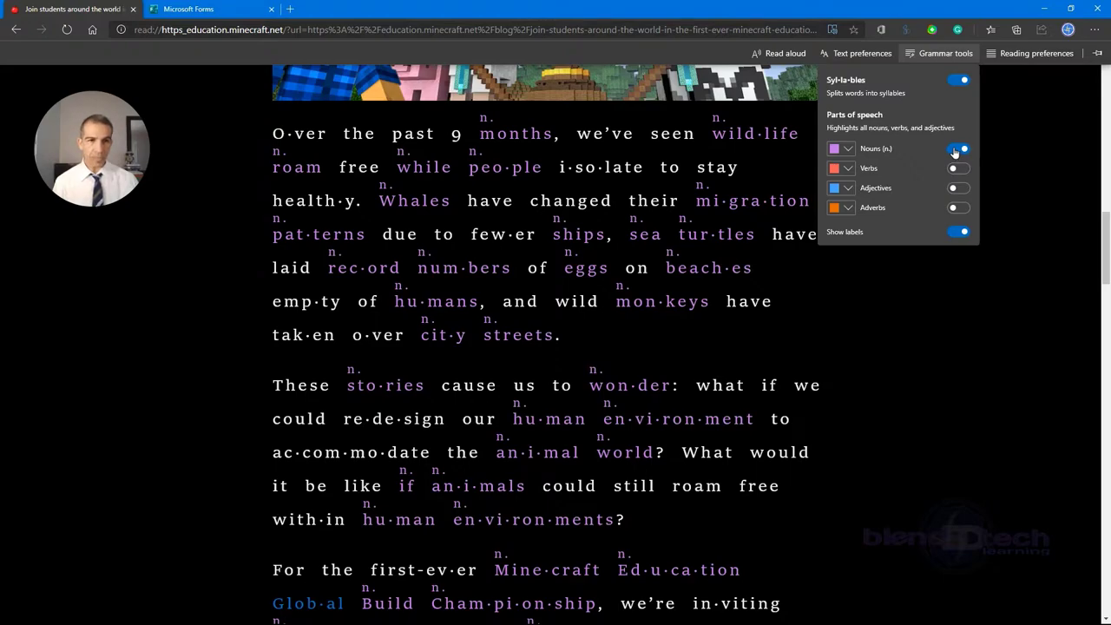
{"action": "left_click", "coordinate": [953, 169]}
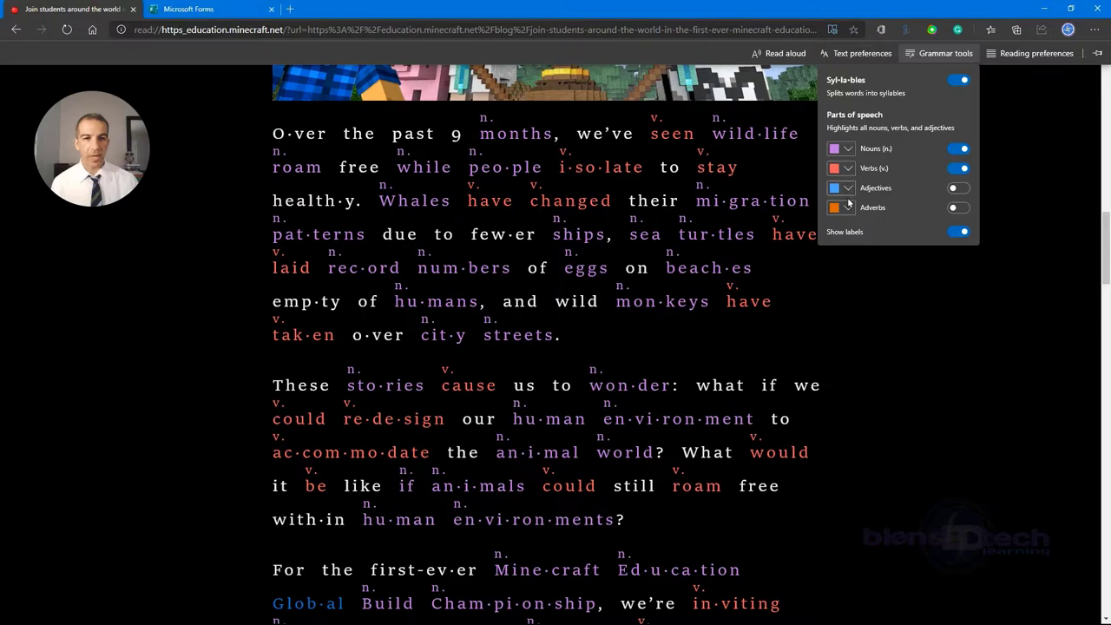
{"action": "left_click", "coordinate": [958, 189]}
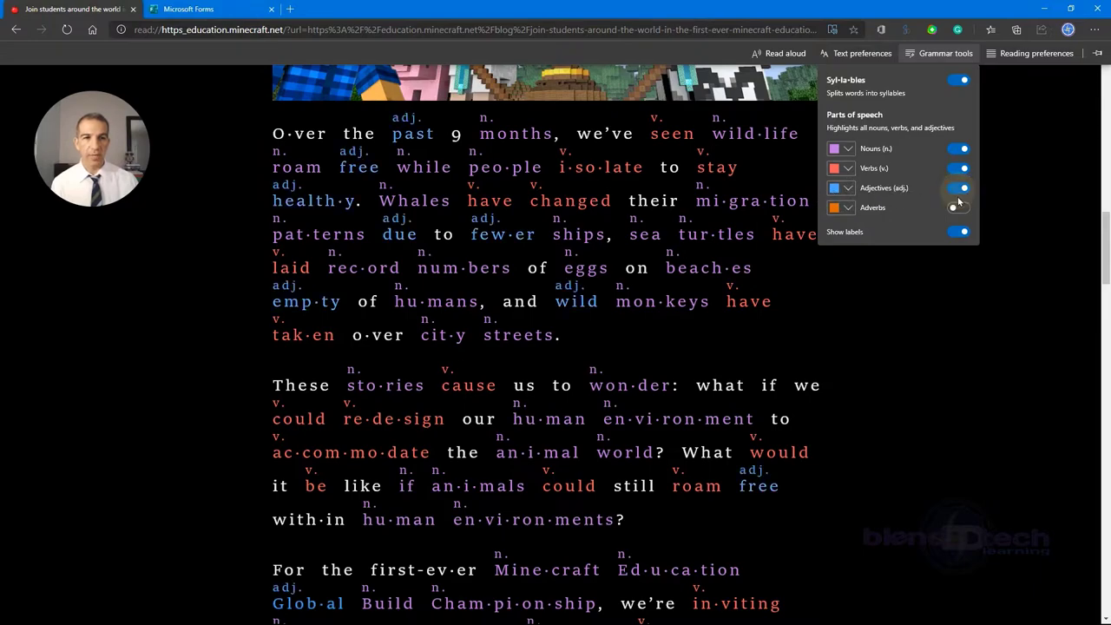
{"action": "left_click", "coordinate": [957, 208]}
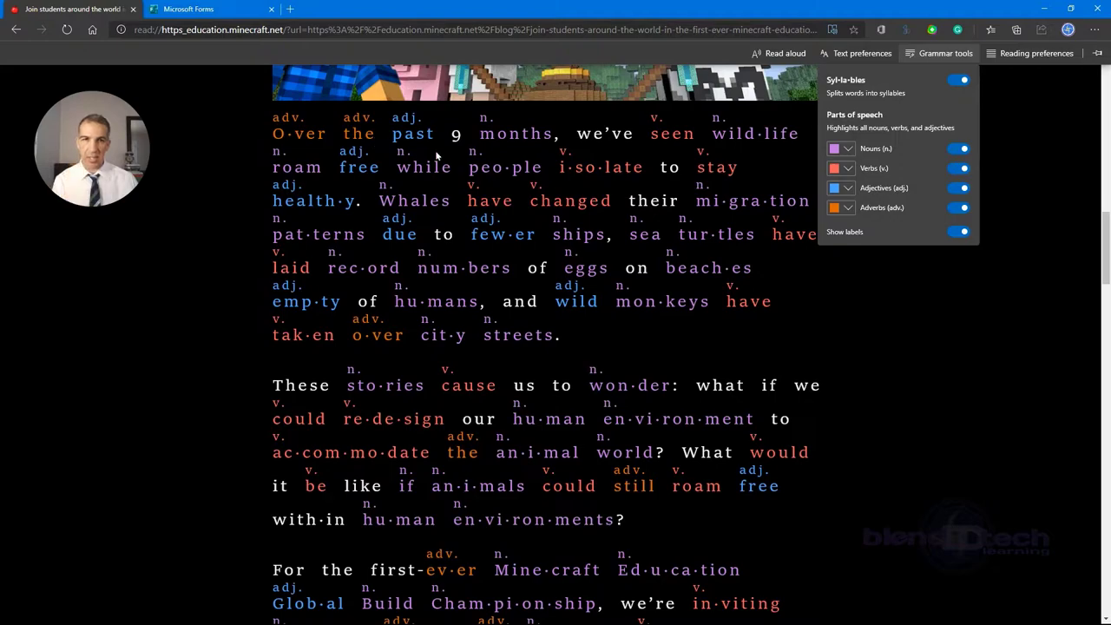
Turn on Line focus in Reading preferences and narrow it to a single line
{"action": "left_click", "coordinate": [1033, 55]}
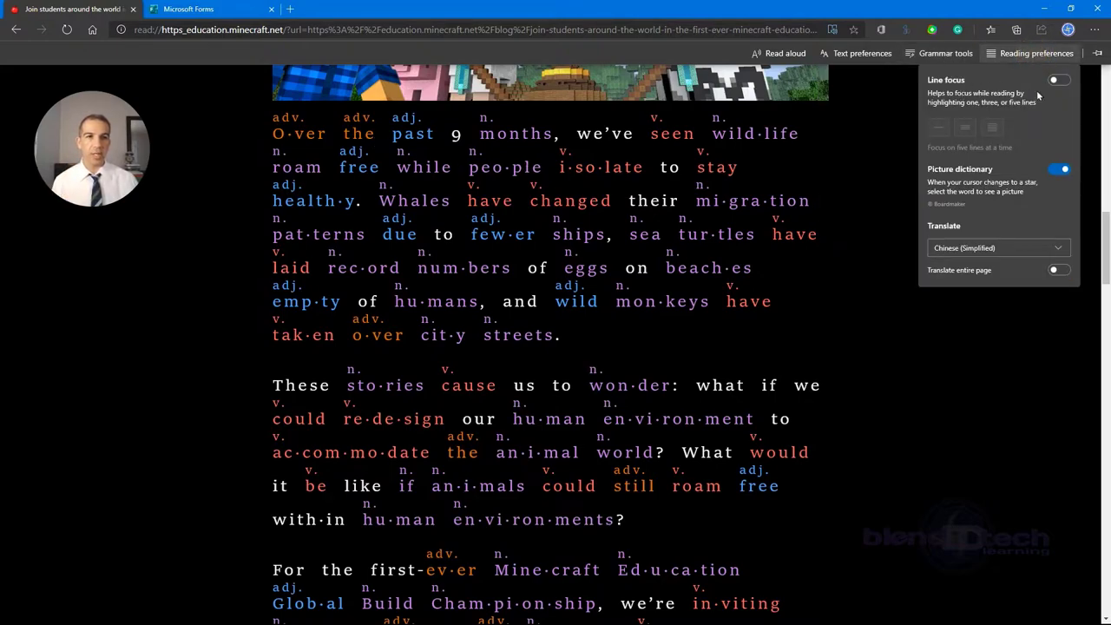
{"action": "left_click", "coordinate": [1056, 81]}
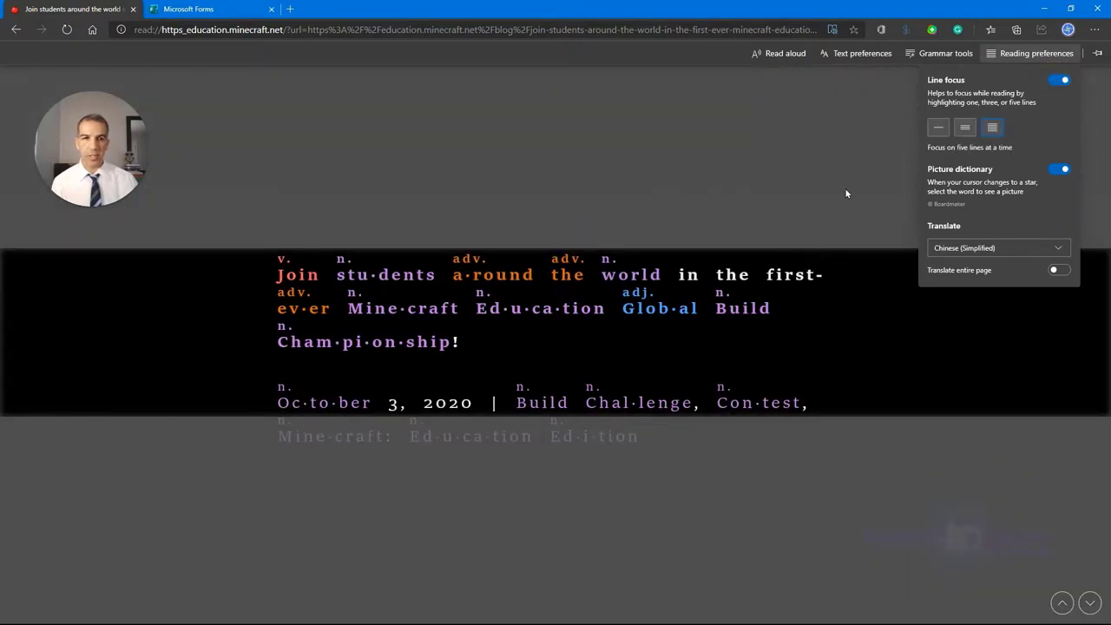
{"action": "left_click", "coordinate": [966, 130]}
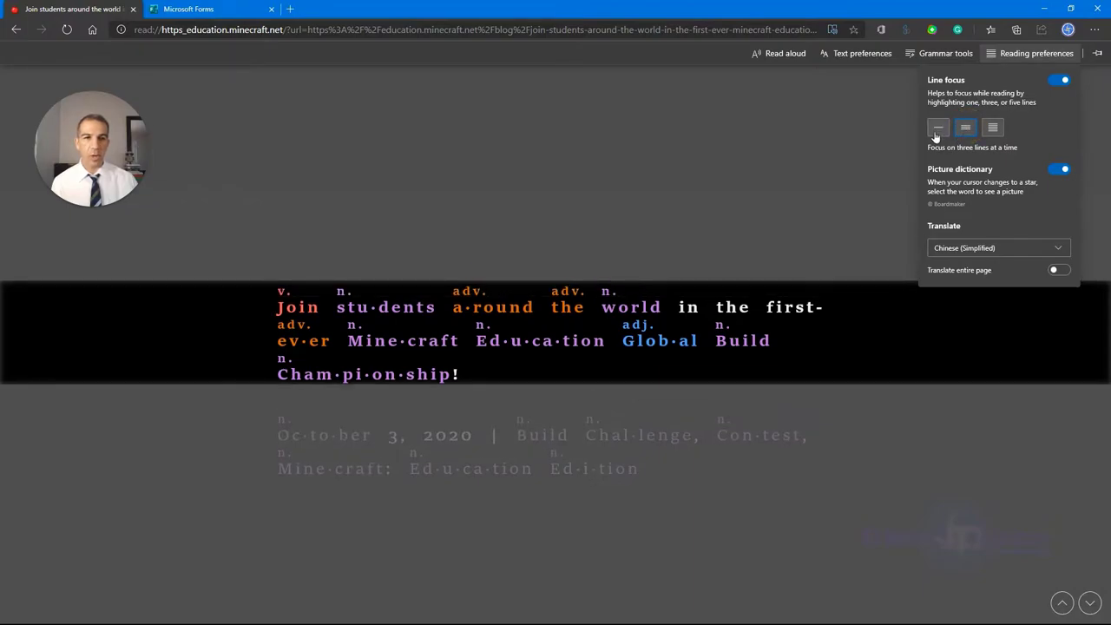
{"action": "left_click", "coordinate": [937, 128]}
Scroll through the article with single-line focus, then turn Line focus off and return to the title
{"action": "scroll", "coordinate": [801, 267], "scroll_direction": "down", "scroll_amount": 3}
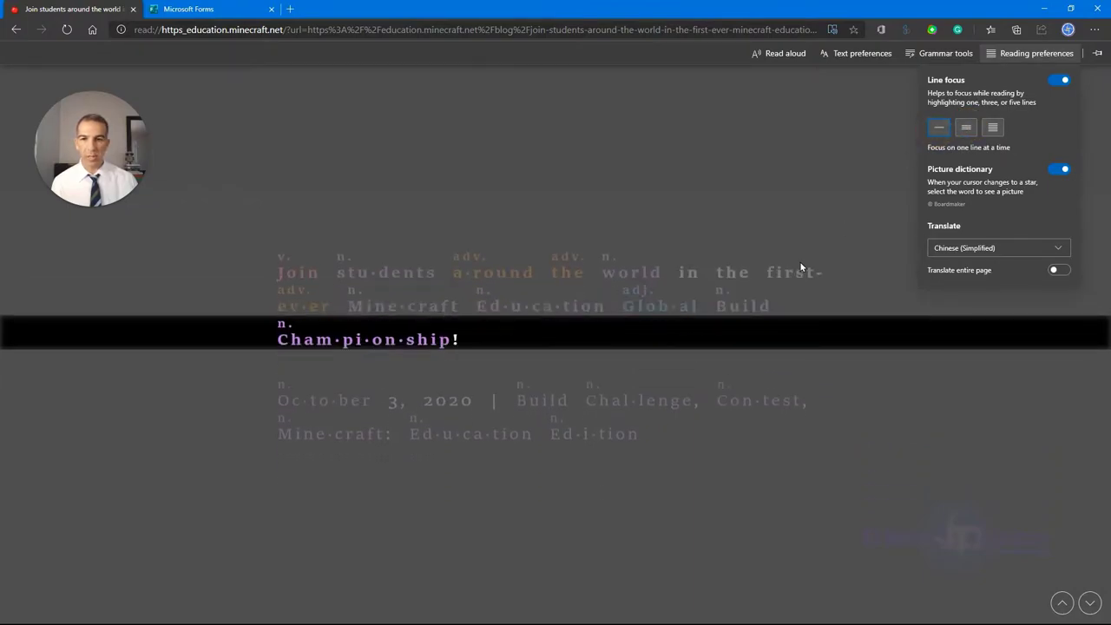
{"action": "scroll", "coordinate": [802, 266], "scroll_direction": "down", "scroll_amount": 4}
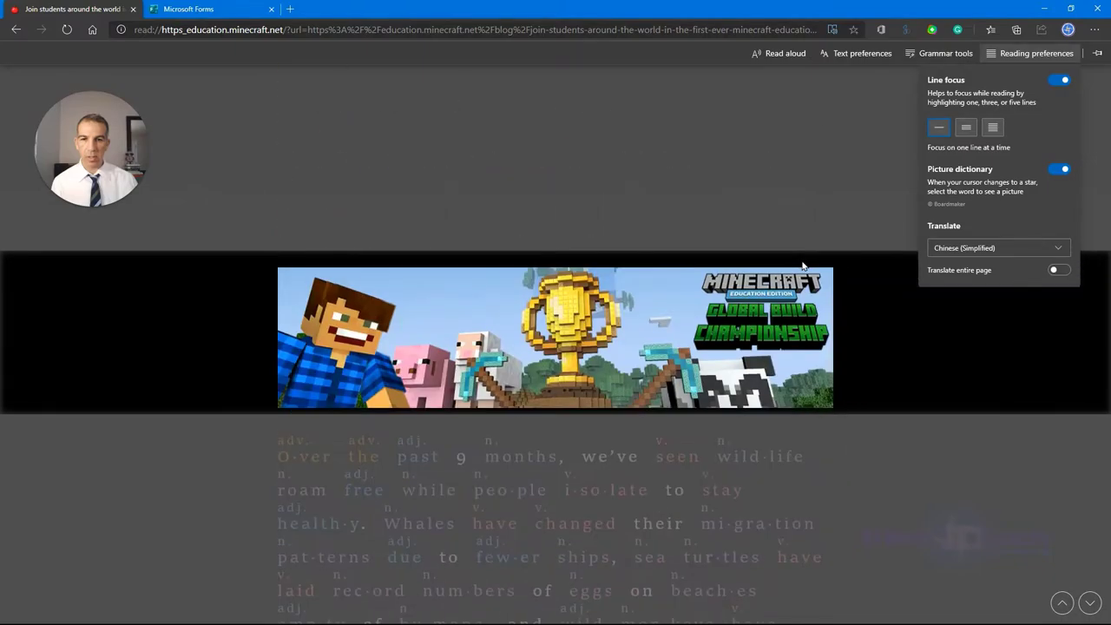
{"action": "scroll", "coordinate": [804, 263], "scroll_direction": "down", "scroll_amount": 4}
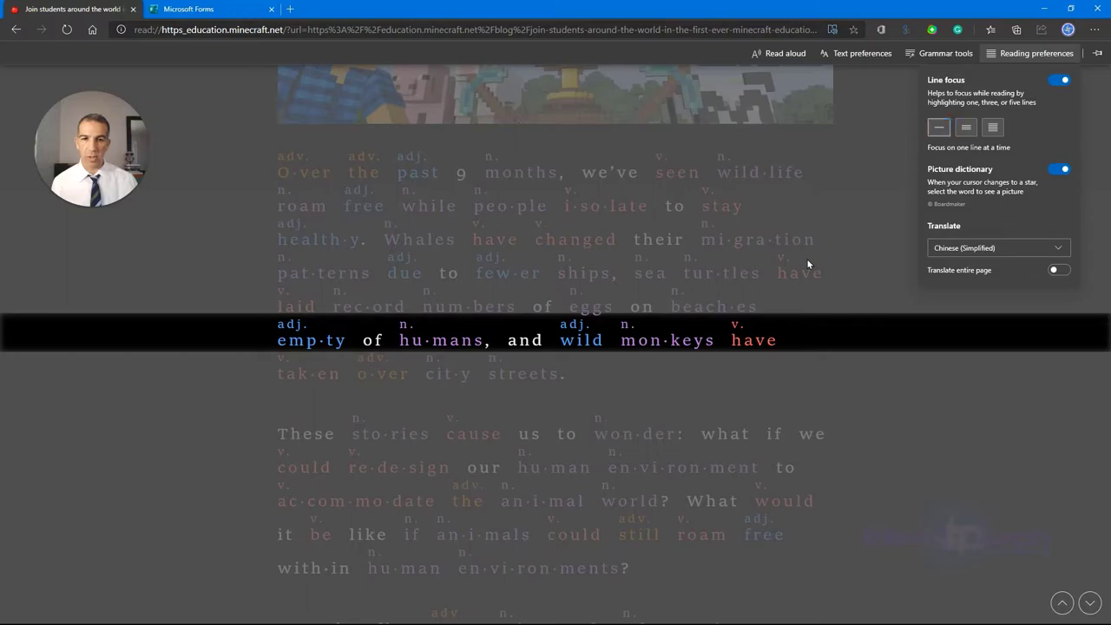
{"action": "scroll", "coordinate": [806, 258], "scroll_direction": "down", "scroll_amount": 1}
{"action": "scroll", "coordinate": [813, 250], "scroll_direction": "down", "scroll_amount": 1}
{"action": "scroll", "coordinate": [807, 242], "scroll_direction": "up", "scroll_amount": 8}
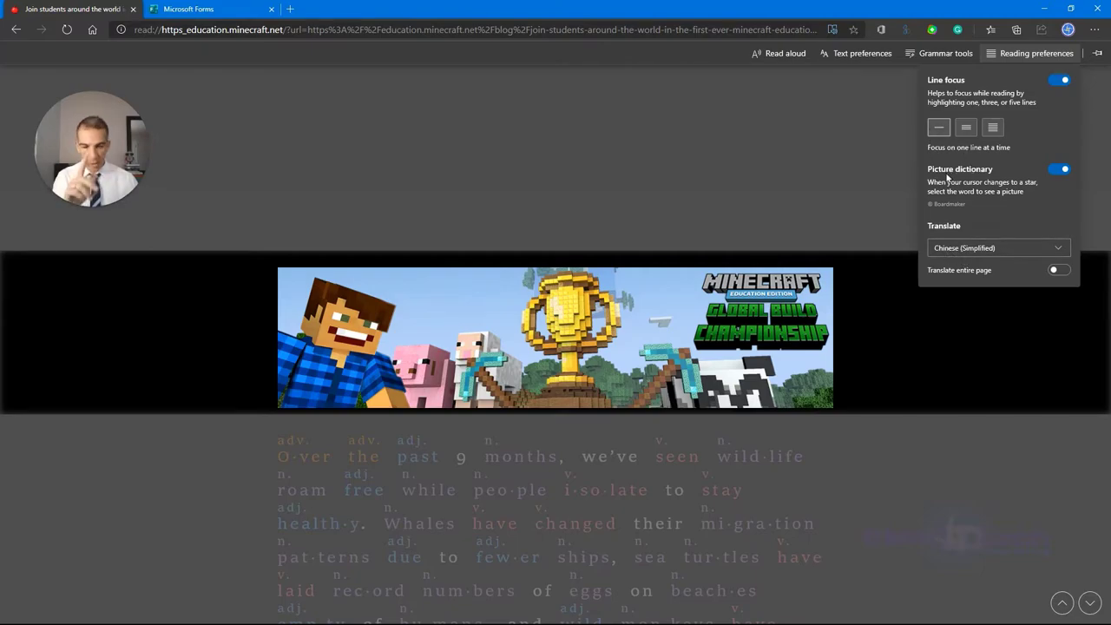
{"action": "scroll", "coordinate": [941, 182], "scroll_direction": "up", "scroll_amount": 5}
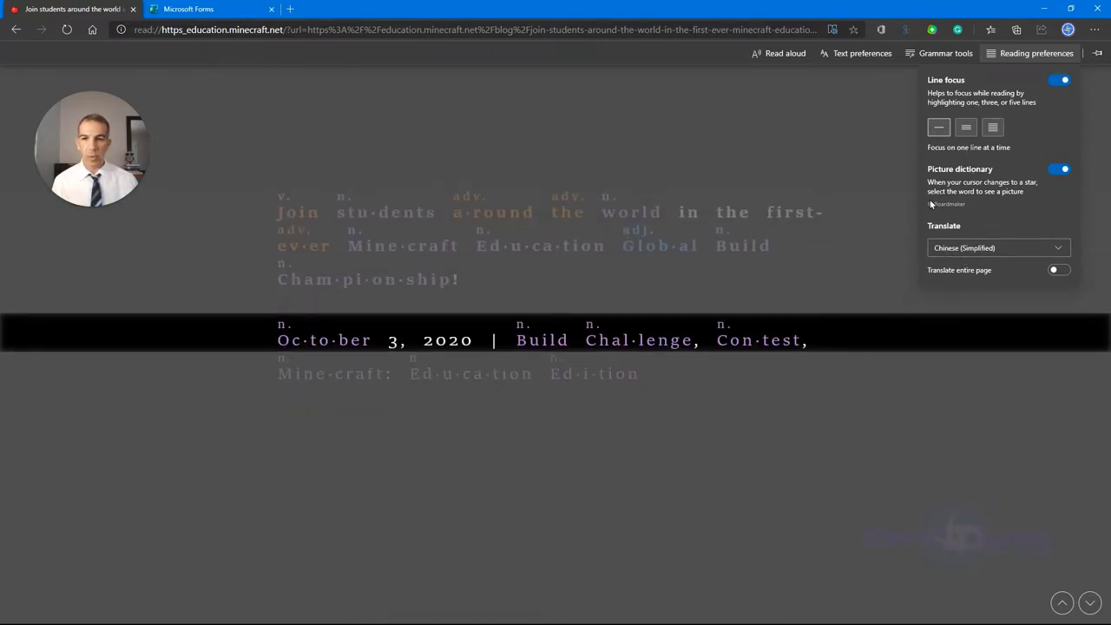
{"action": "left_click", "coordinate": [1060, 79]}
{"action": "scroll", "coordinate": [745, 209], "scroll_direction": "up", "scroll_amount": 1}
{"action": "scroll", "coordinate": [745, 209], "scroll_direction": "down", "scroll_amount": 1}
{"action": "scroll", "coordinate": [720, 208], "scroll_direction": "up", "scroll_amount": 1}
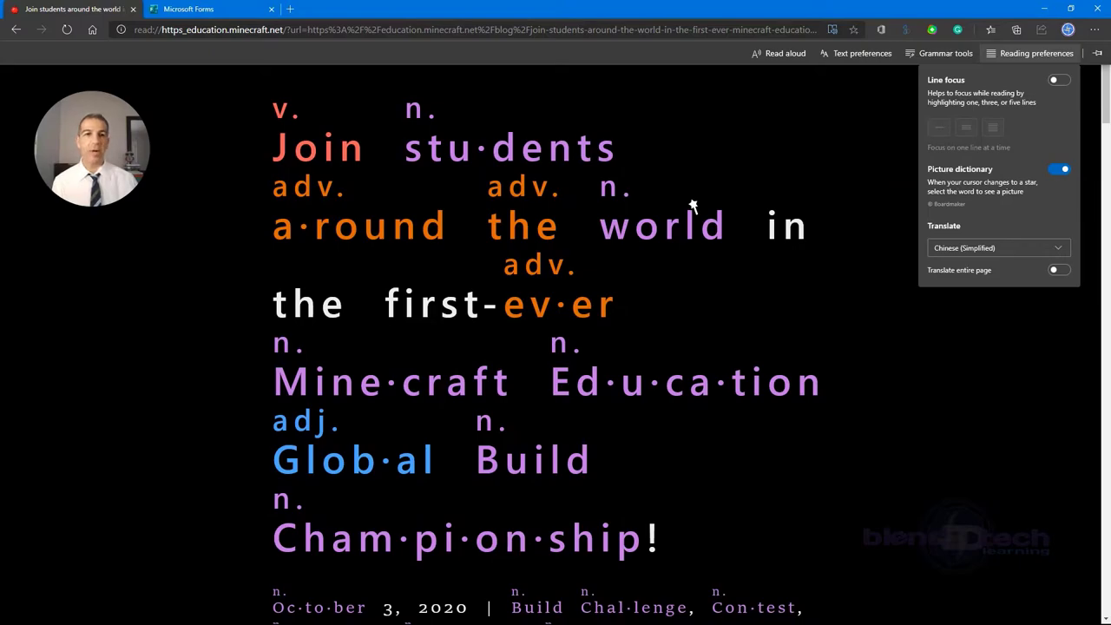
Show Picture dictionary images for world, have, wonder and monkeys, then close Reading preferences
{"action": "left_click", "coordinate": [653, 232]}
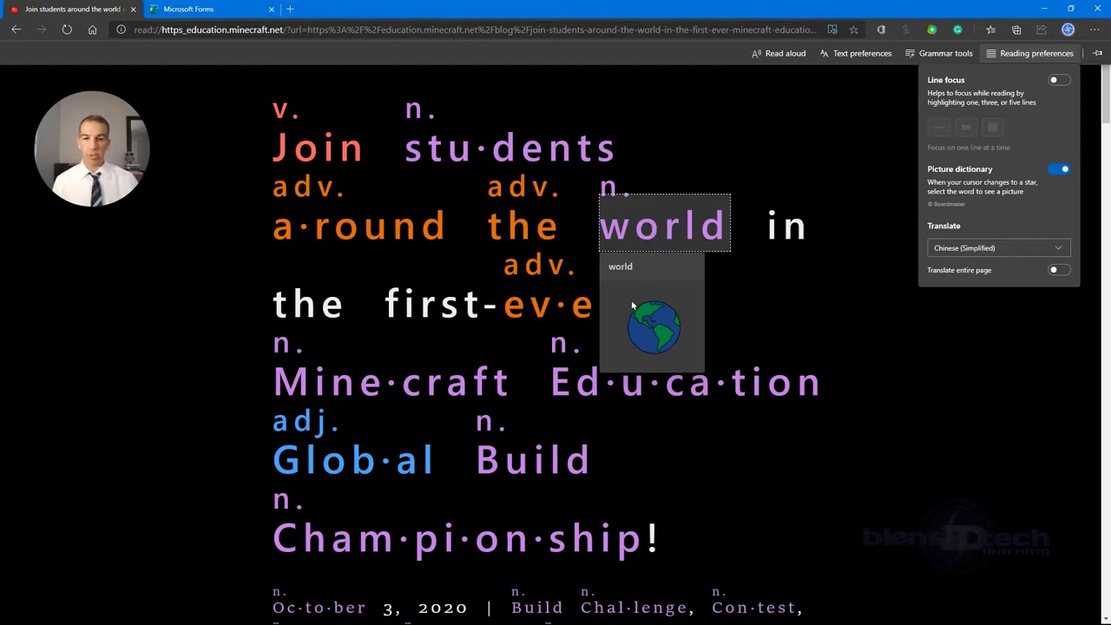
{"action": "scroll", "coordinate": [425, 300], "scroll_direction": "down", "scroll_amount": 8}
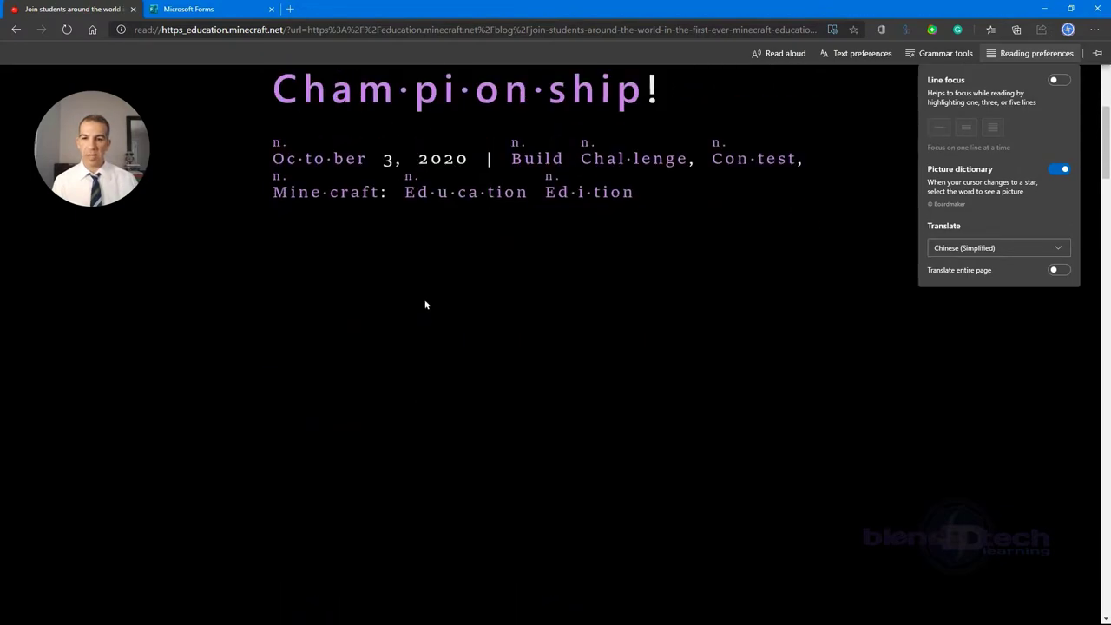
{"action": "scroll", "coordinate": [425, 300], "scroll_direction": "down", "scroll_amount": 5}
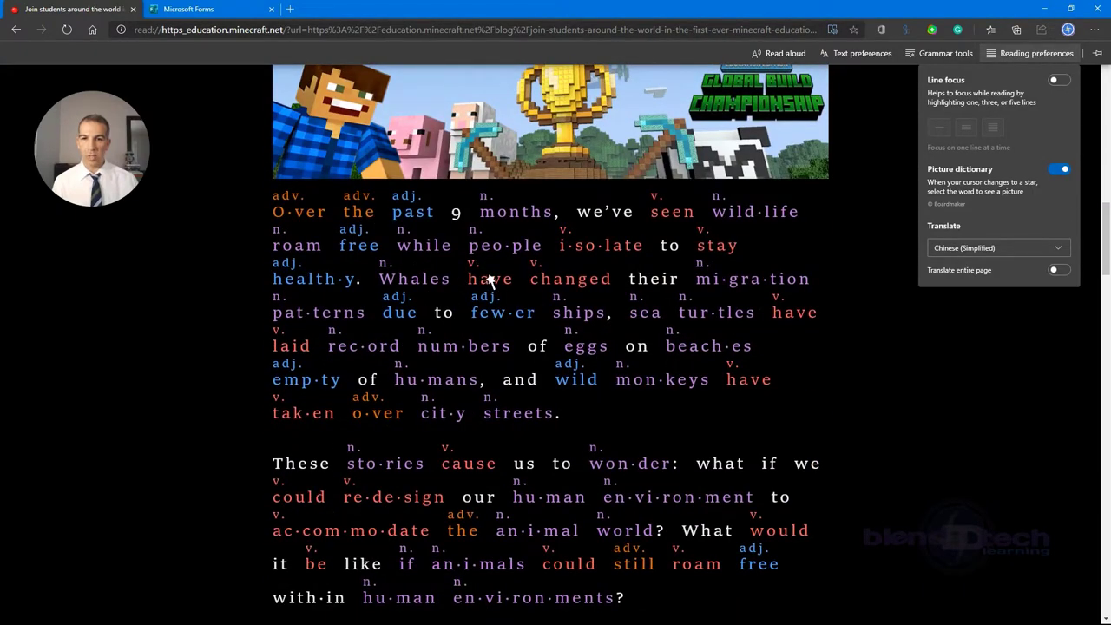
{"action": "left_click", "coordinate": [491, 279]}
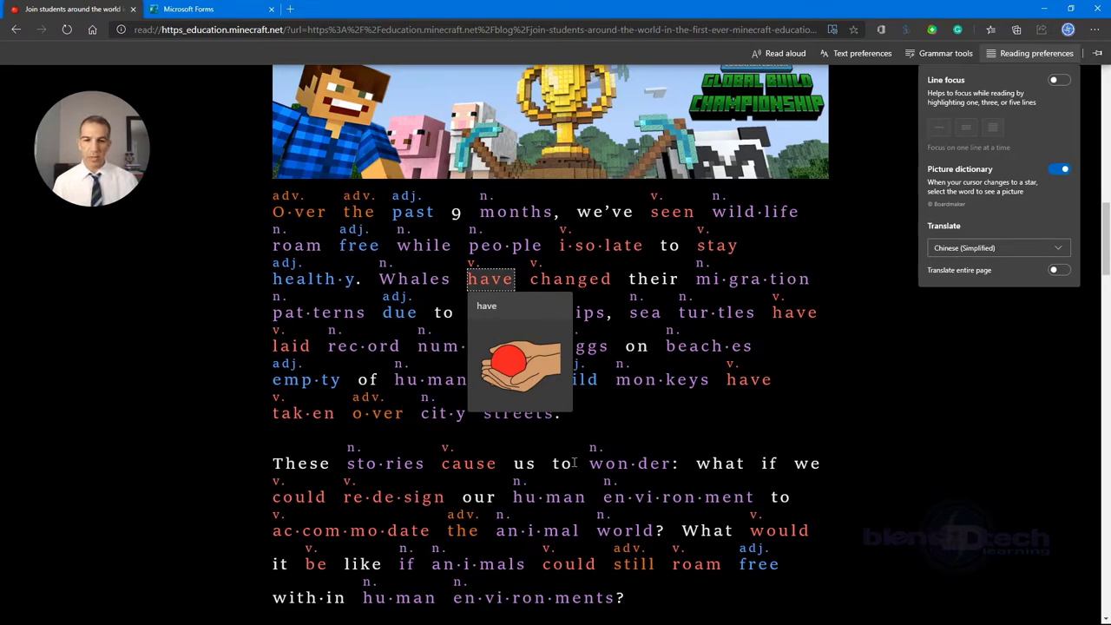
{"action": "left_click", "coordinate": [634, 464]}
{"action": "scroll", "coordinate": [634, 464], "scroll_direction": "down", "scroll_amount": 1}
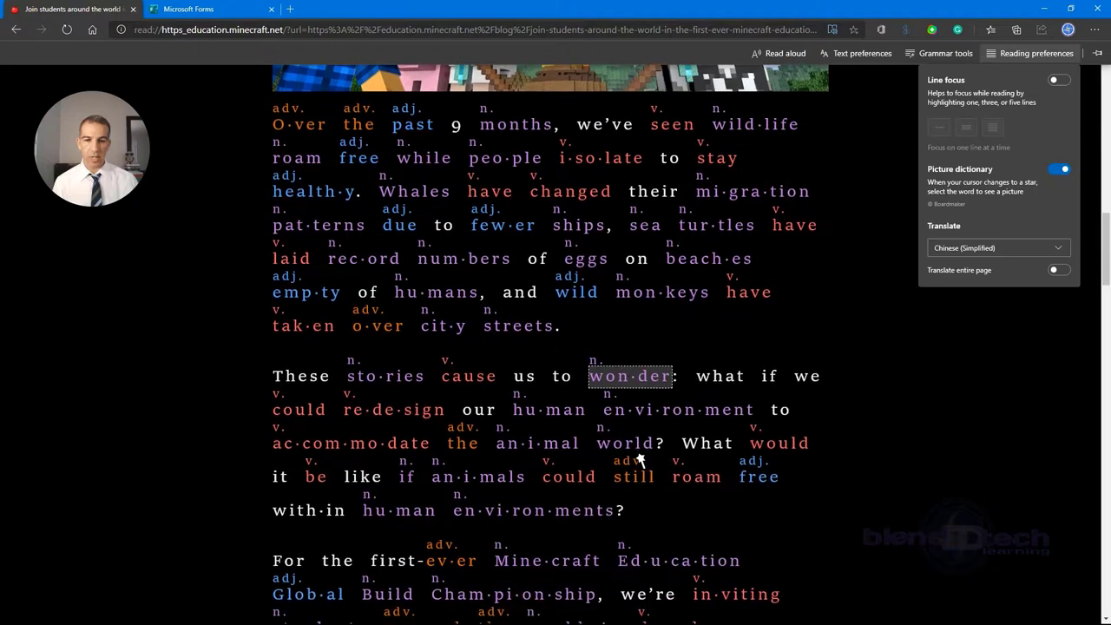
{"action": "left_click", "coordinate": [656, 299]}
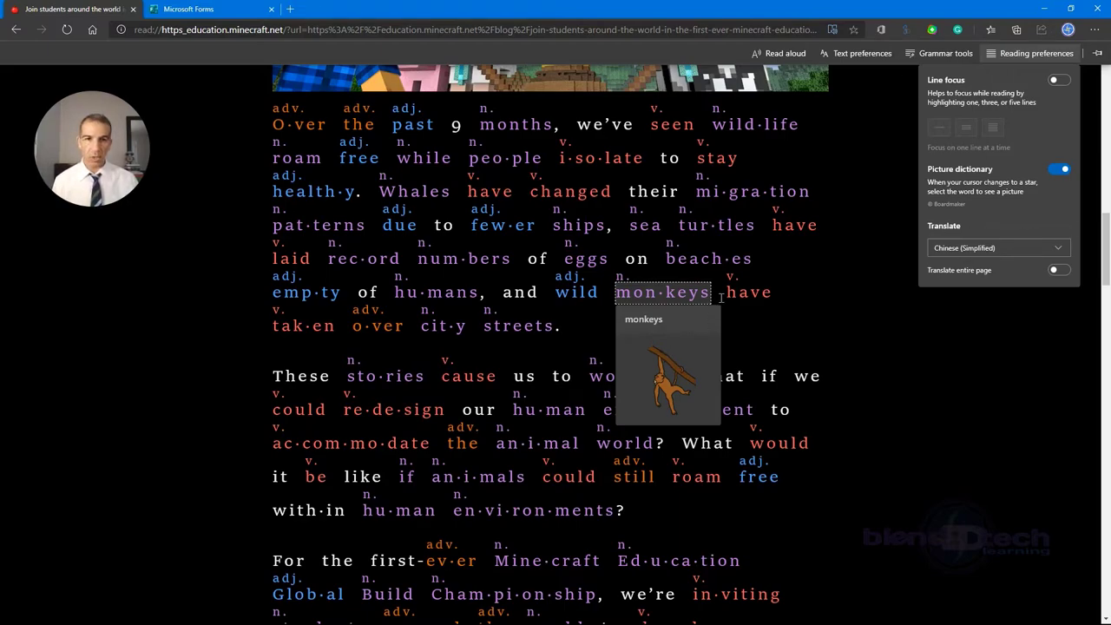
{"action": "left_click", "coordinate": [884, 234]}
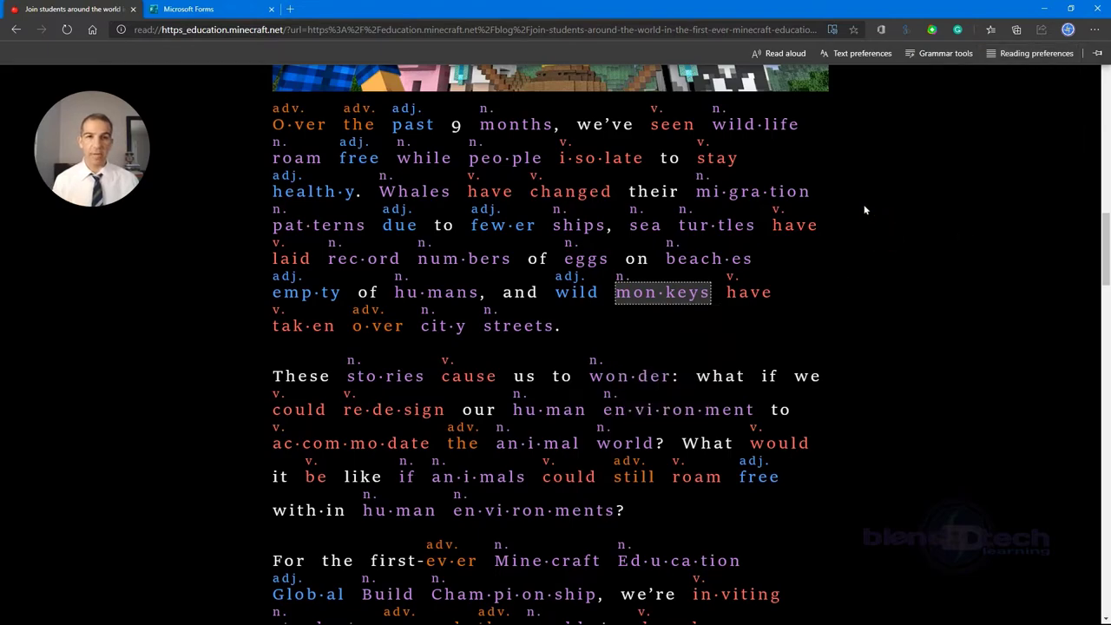
Scroll up to the banner and start Read aloud with Ctrl+Shift+U
{"action": "scroll", "coordinate": [861, 195], "scroll_direction": "up", "scroll_amount": 3}
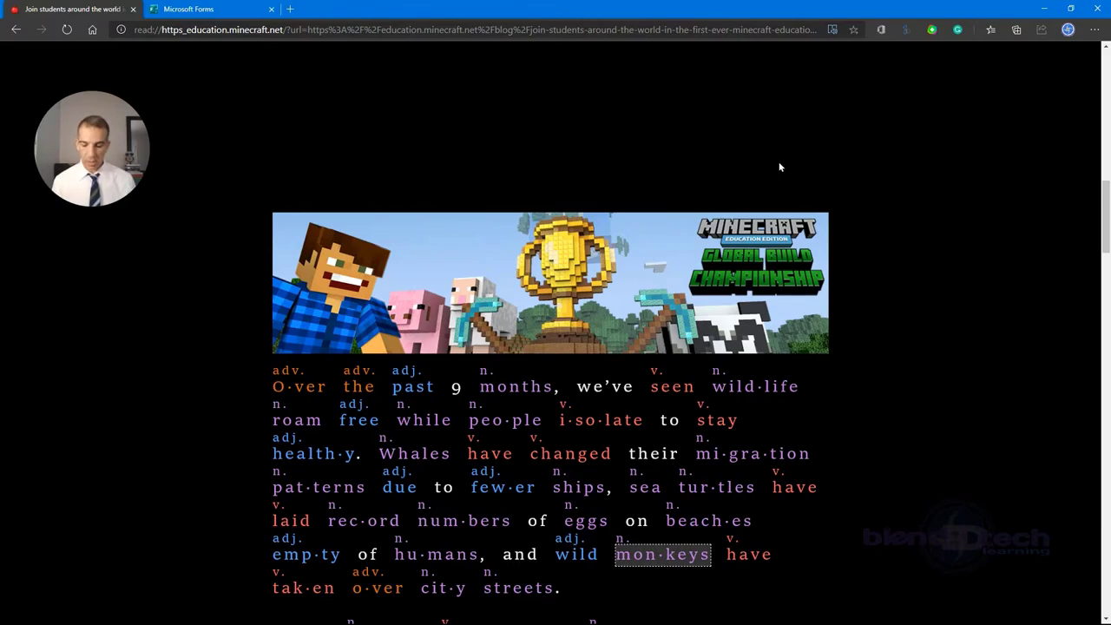
{"action": "key", "text": "ctrl+shift+u"}
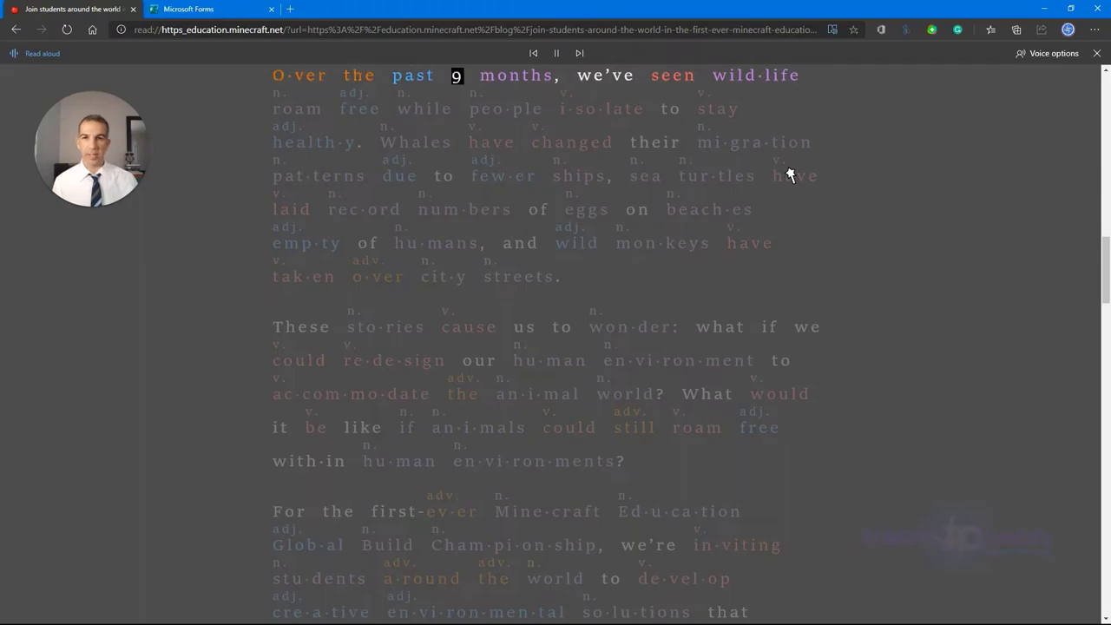
Pause narration at 'wildlife' and browse the voice list without changing the voice or speed
{"action": "left_click", "coordinate": [556, 53]}
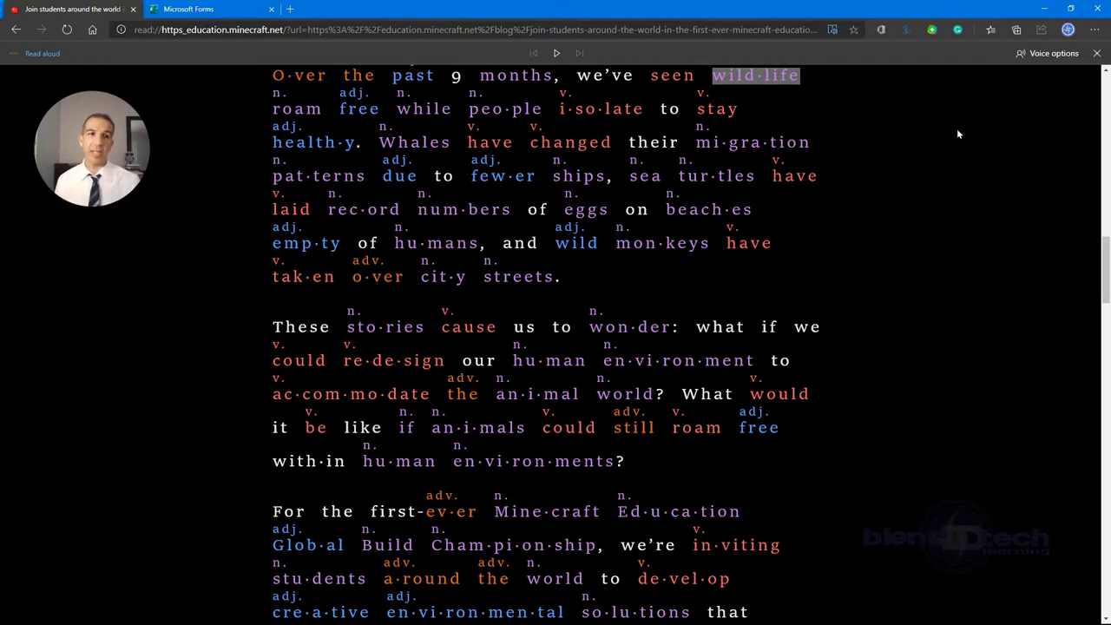
{"action": "left_click", "coordinate": [1038, 59]}
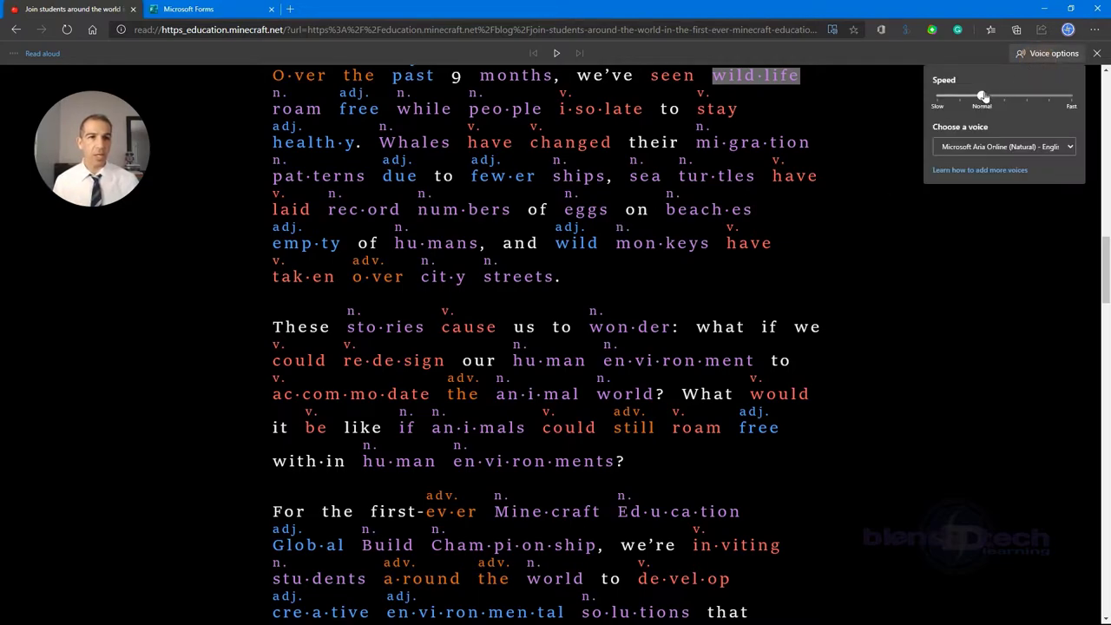
{"action": "left_click", "coordinate": [996, 149]}
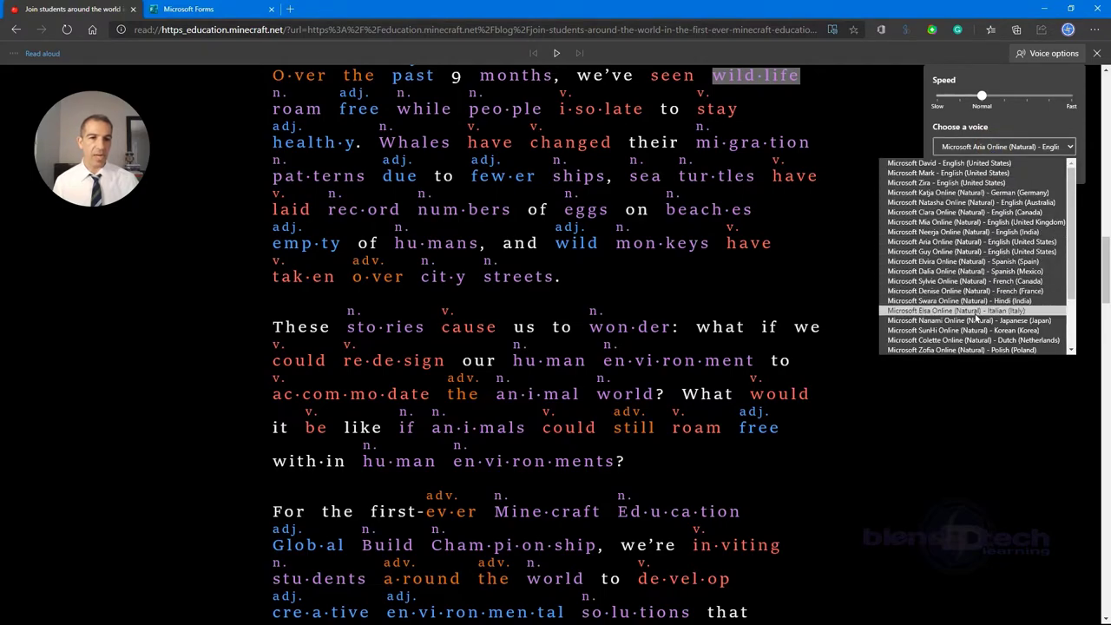
{"action": "left_click", "coordinate": [902, 119]}
{"action": "left_click", "coordinate": [902, 119]}
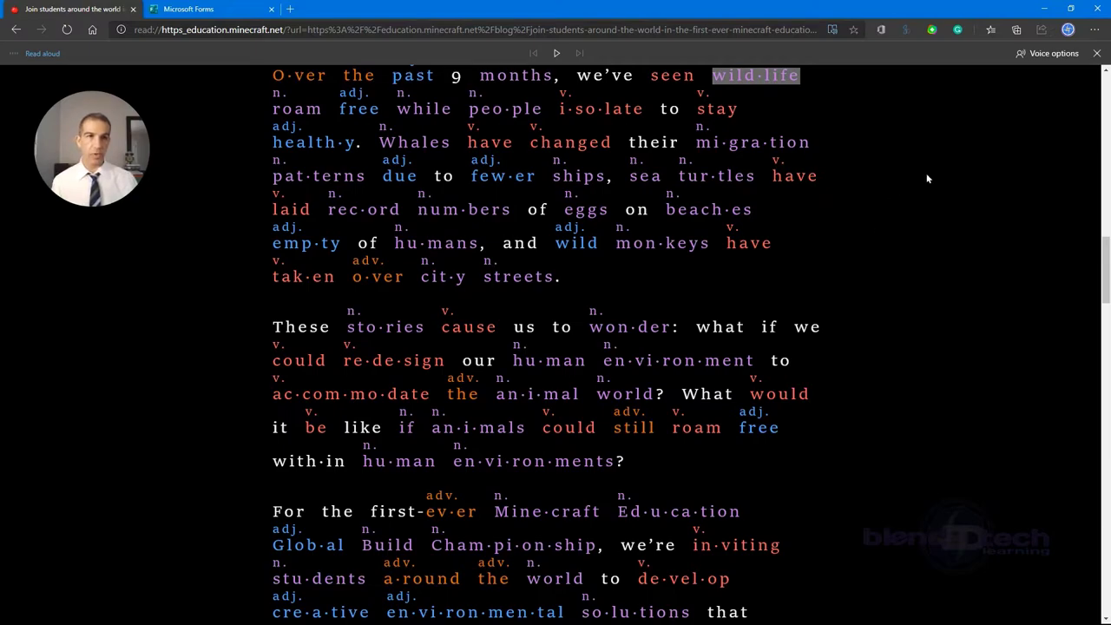
{"action": "scroll", "coordinate": [1000, 131], "scroll_direction": "up", "scroll_amount": 5}
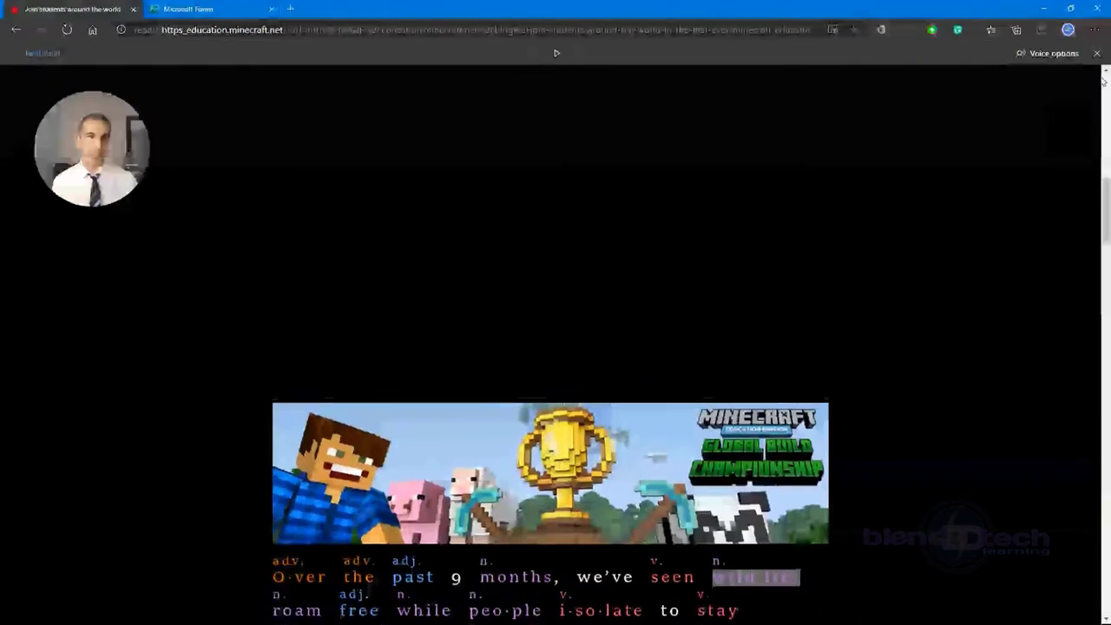
Exit read-aloud, translate the whole article into Chinese (Simplified), and start reading it aloud
{"action": "left_click", "coordinate": [1096, 53]}
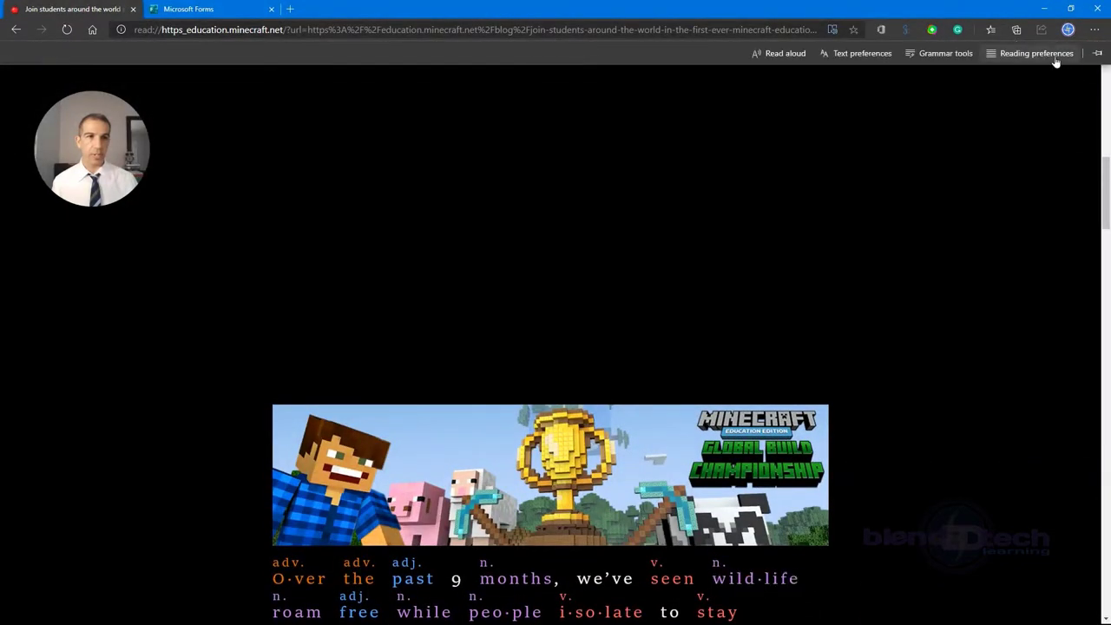
{"action": "left_click", "coordinate": [1048, 57]}
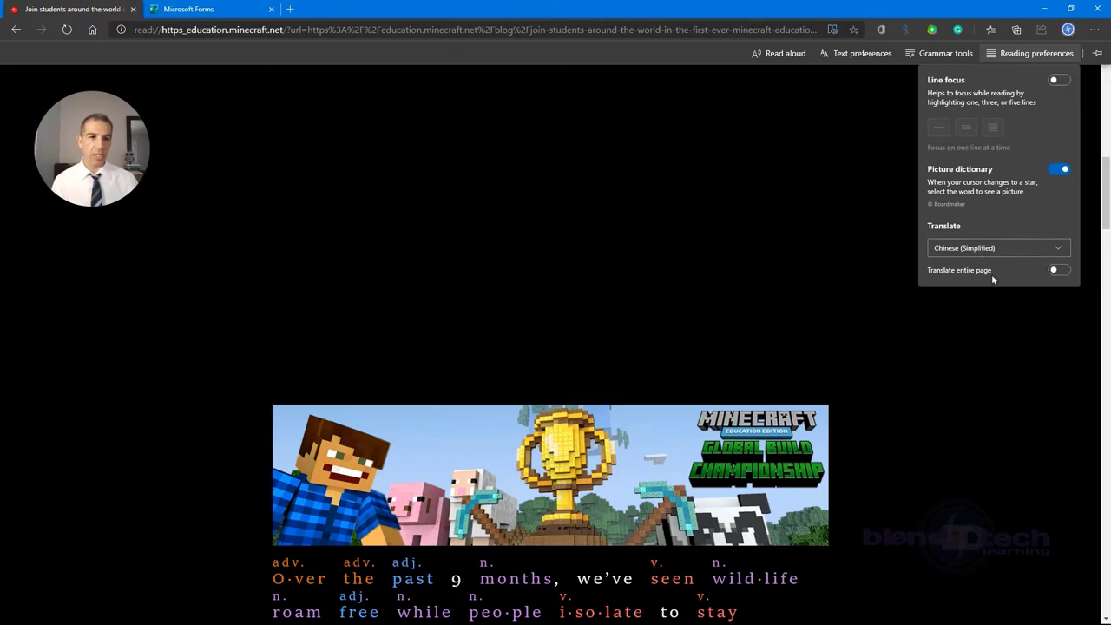
{"action": "left_click", "coordinate": [1056, 271]}
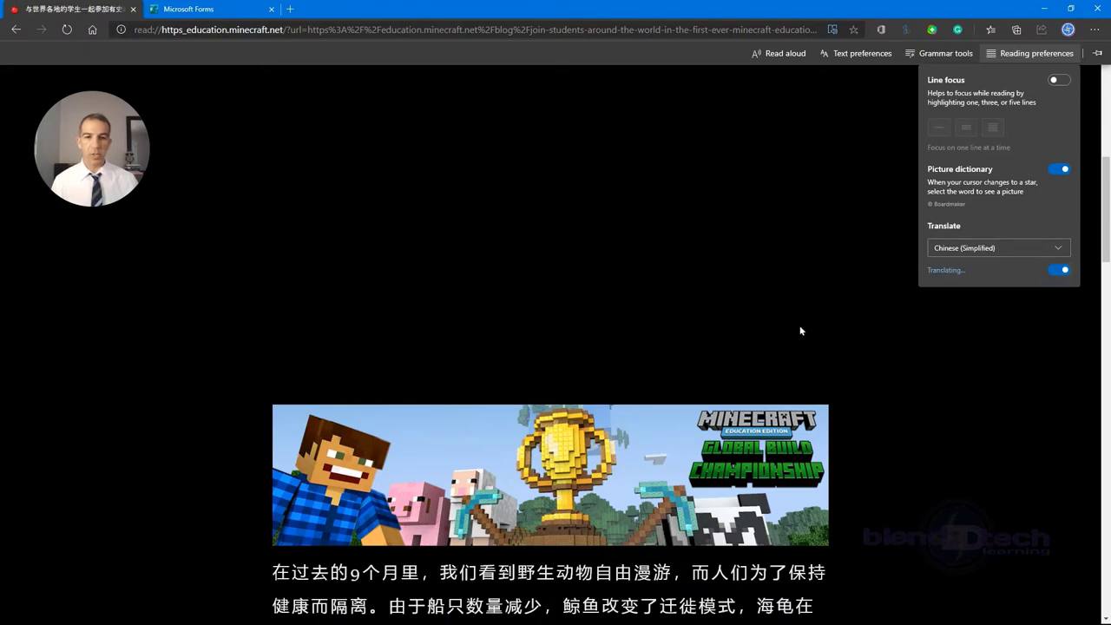
{"action": "scroll", "coordinate": [640, 272], "scroll_direction": "down", "scroll_amount": 3}
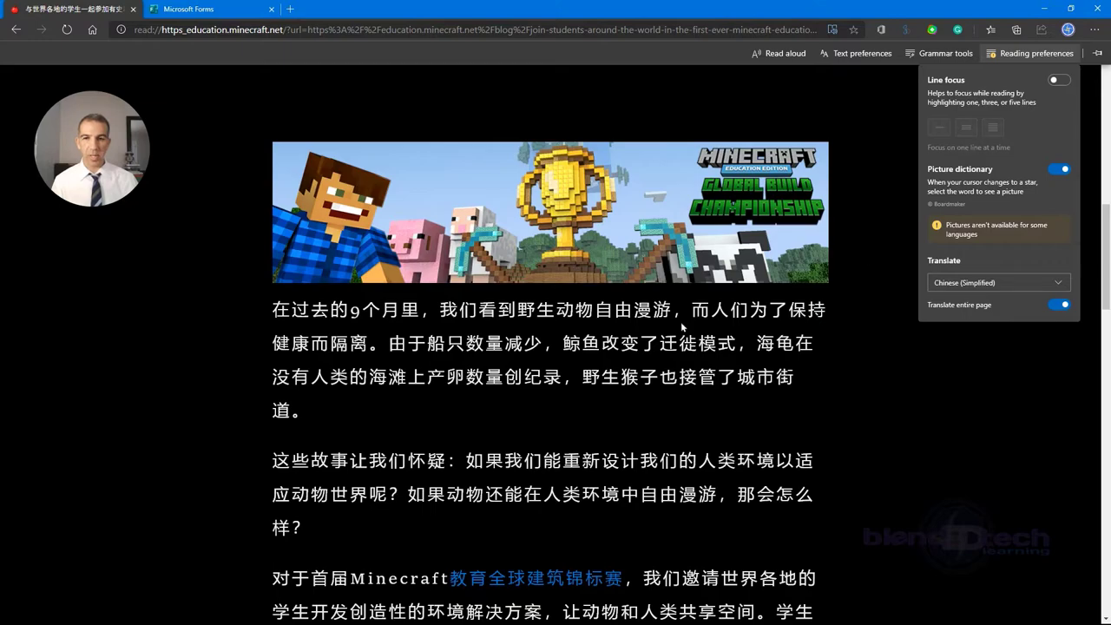
{"action": "scroll", "coordinate": [681, 321], "scroll_direction": "down", "scroll_amount": 6}
{"action": "scroll", "coordinate": [682, 335], "scroll_direction": "down", "scroll_amount": 8}
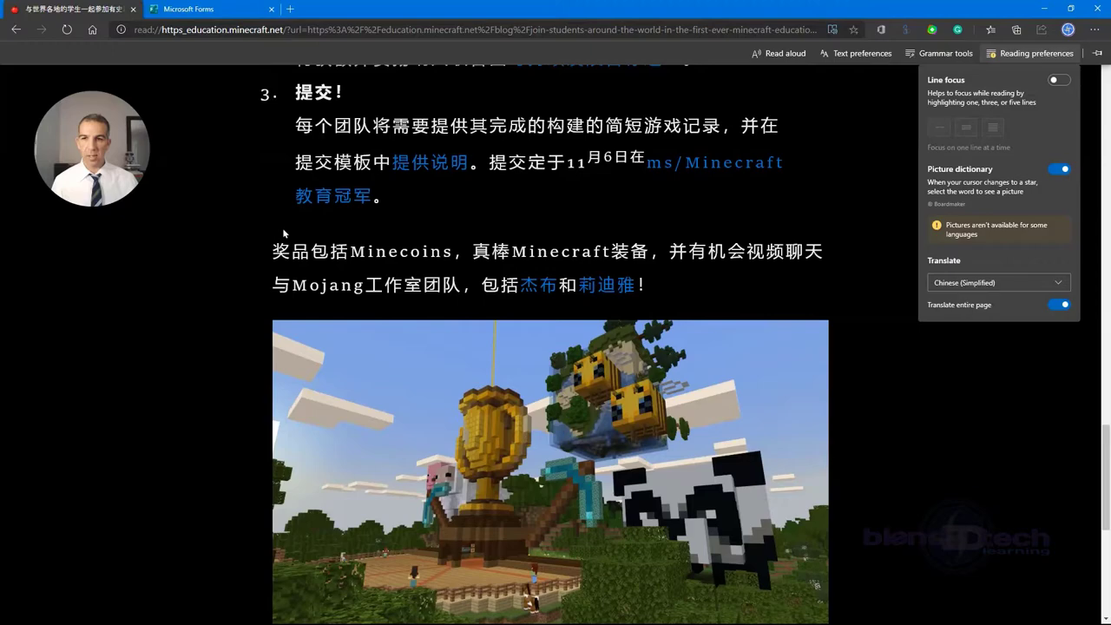
{"action": "left_click", "coordinate": [282, 228]}
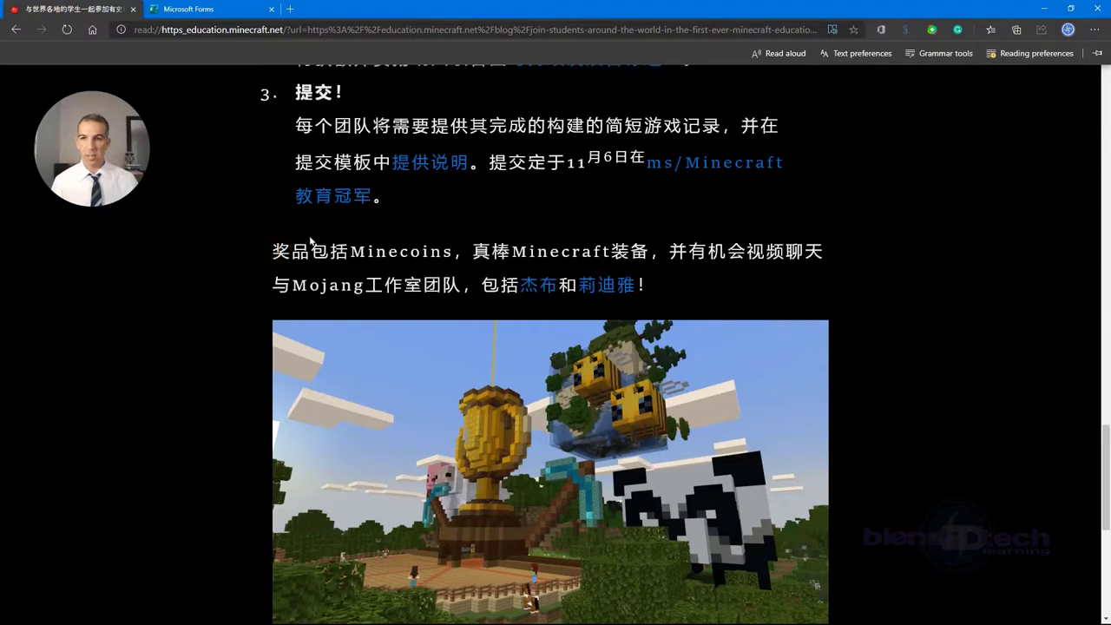
{"action": "left_click", "coordinate": [785, 54]}
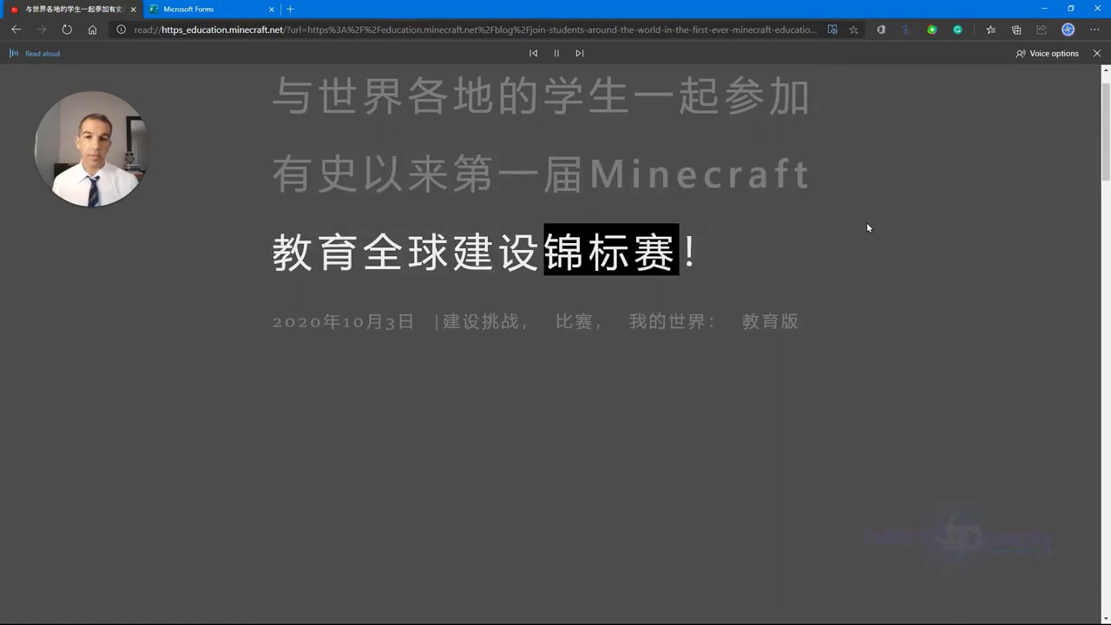
Pause and resume the Chinese narration several times with Space, then close the Read aloud bar
{"action": "key", "text": "space"}
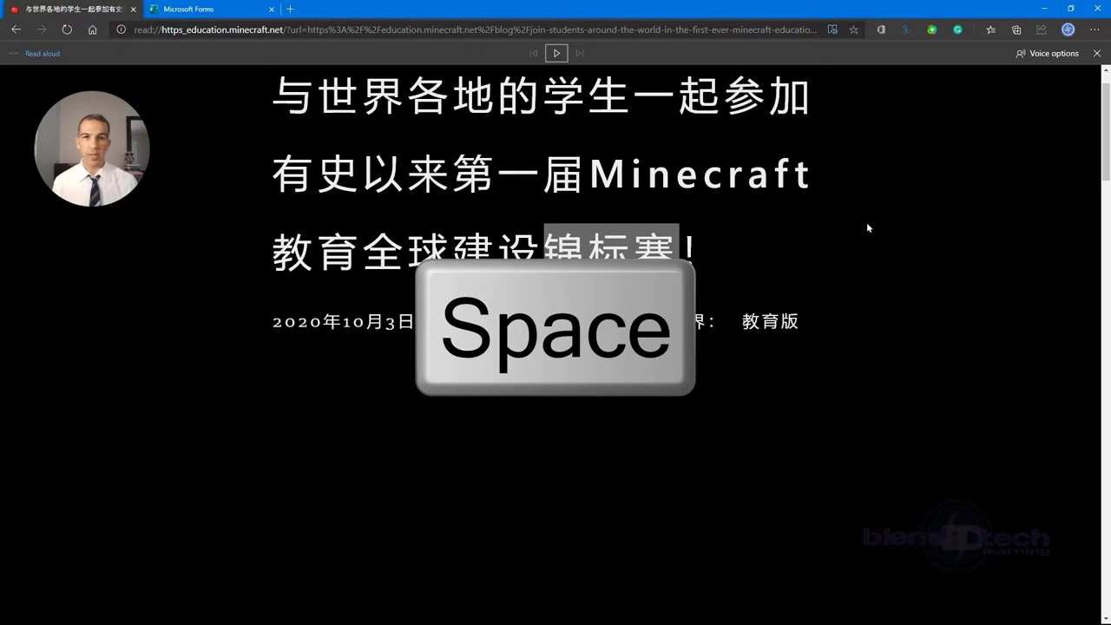
{"action": "key", "text": "space"}
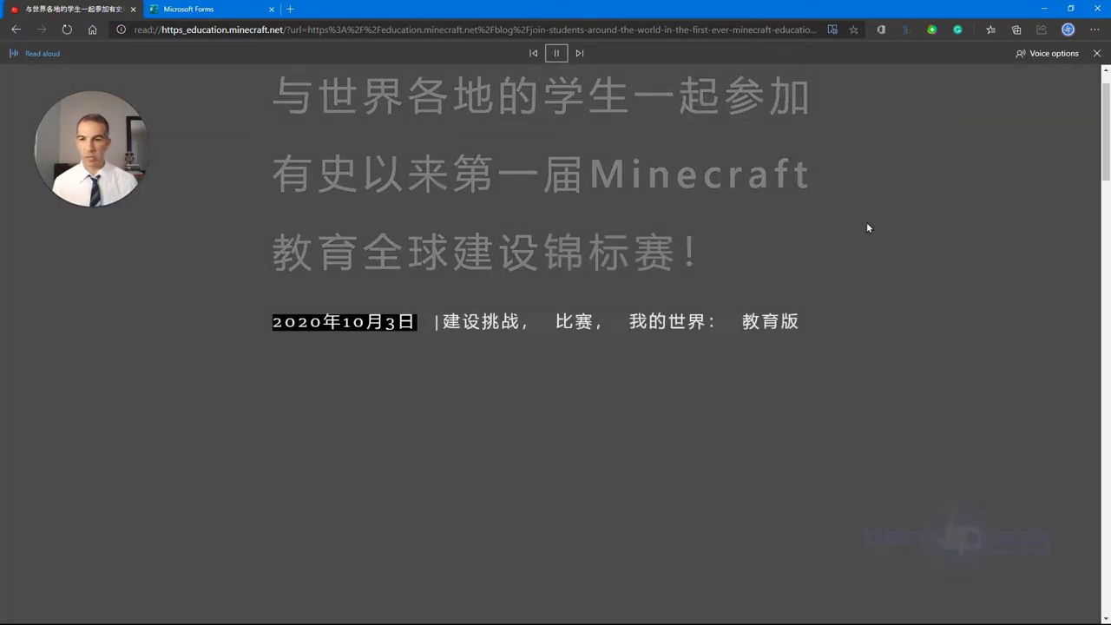
{"action": "key", "text": "space"}
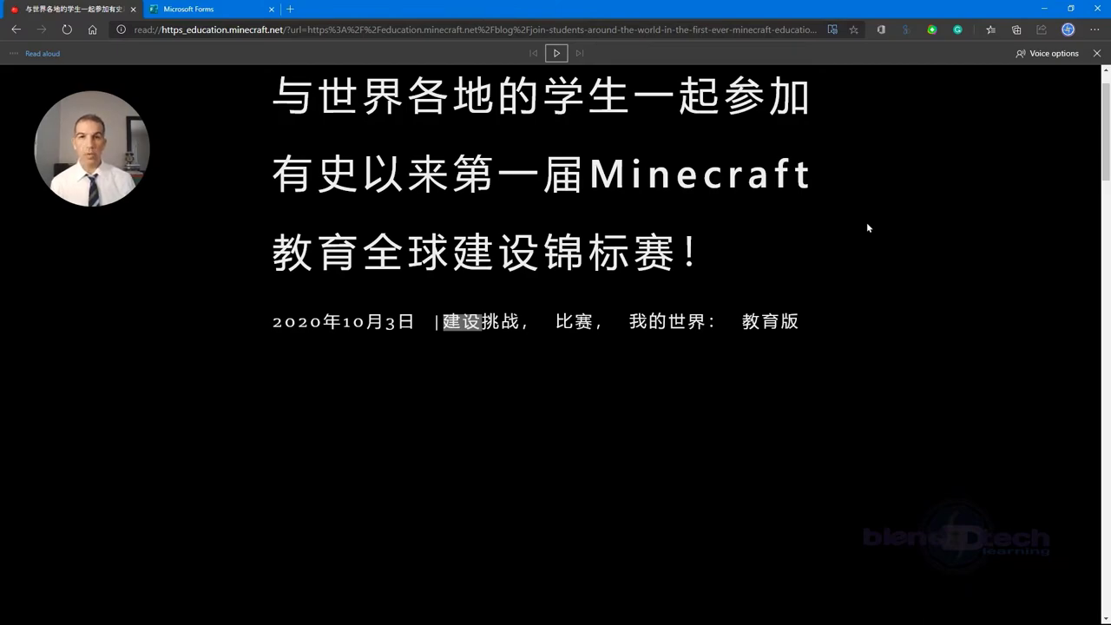
{"action": "key", "text": "space"}
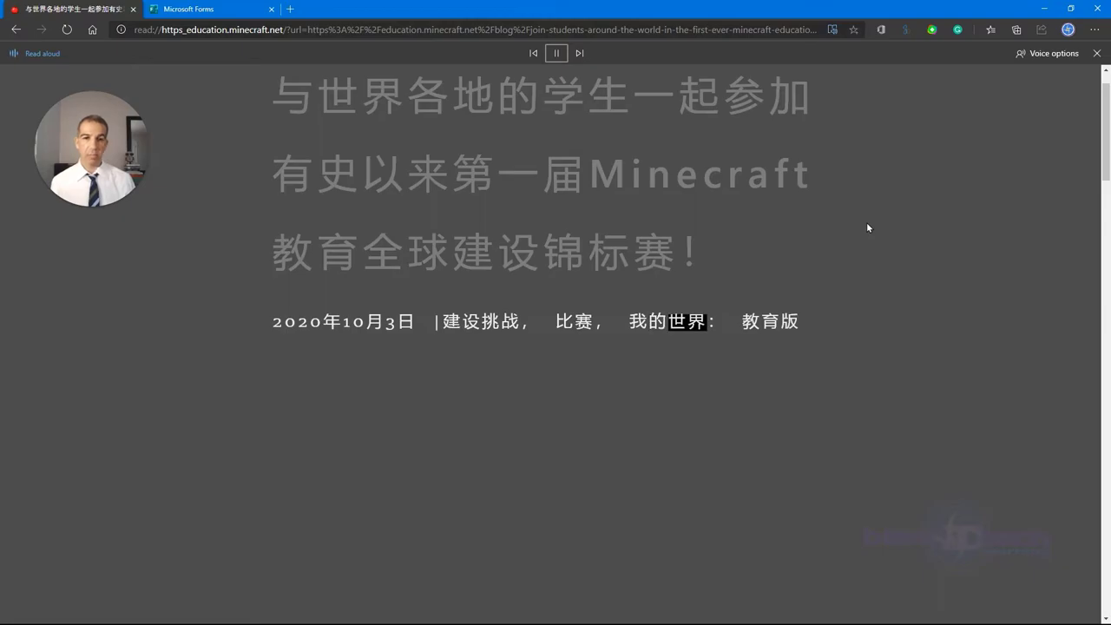
{"action": "key", "text": "space"}
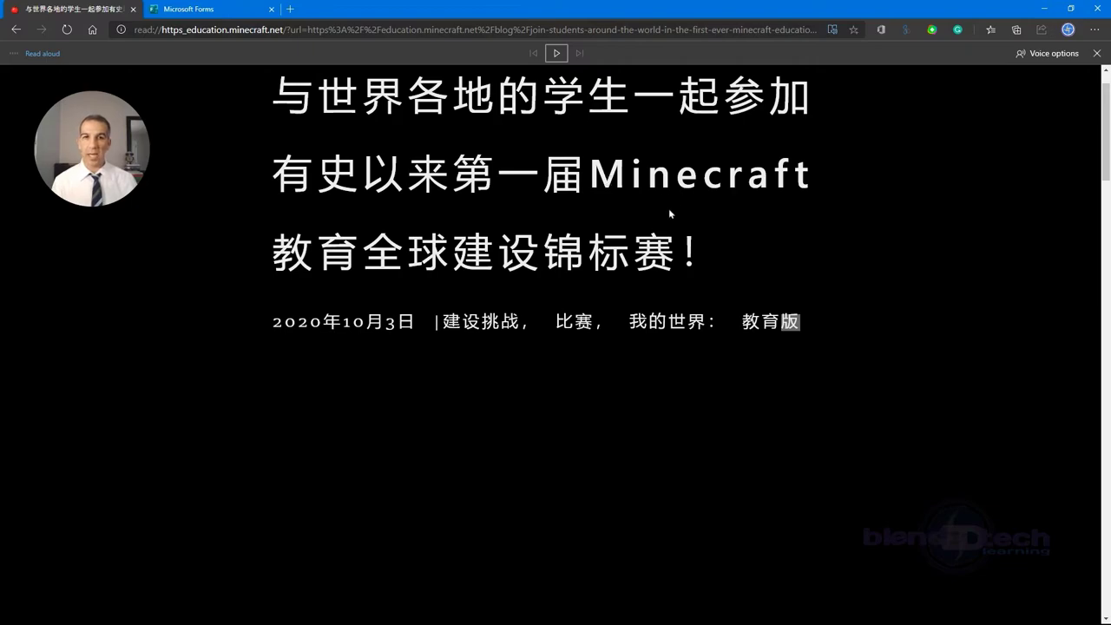
{"action": "left_click", "coordinate": [1096, 55]}
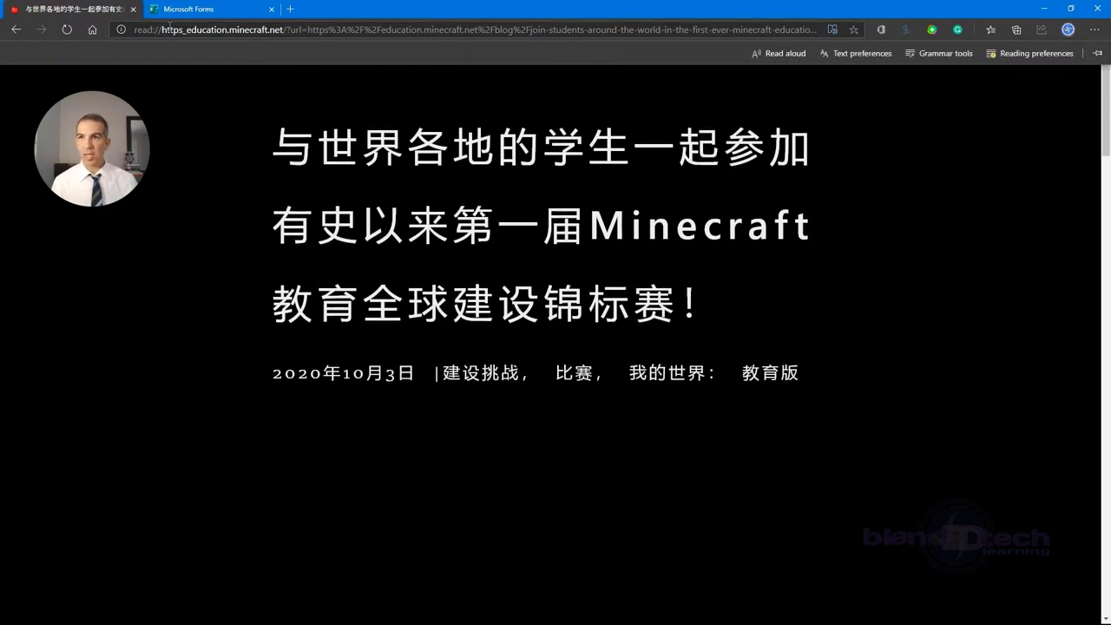
Switch to the Microsoft Forms tab showing the Growth Mindset quiz preview
{"action": "left_click", "coordinate": [203, 10]}
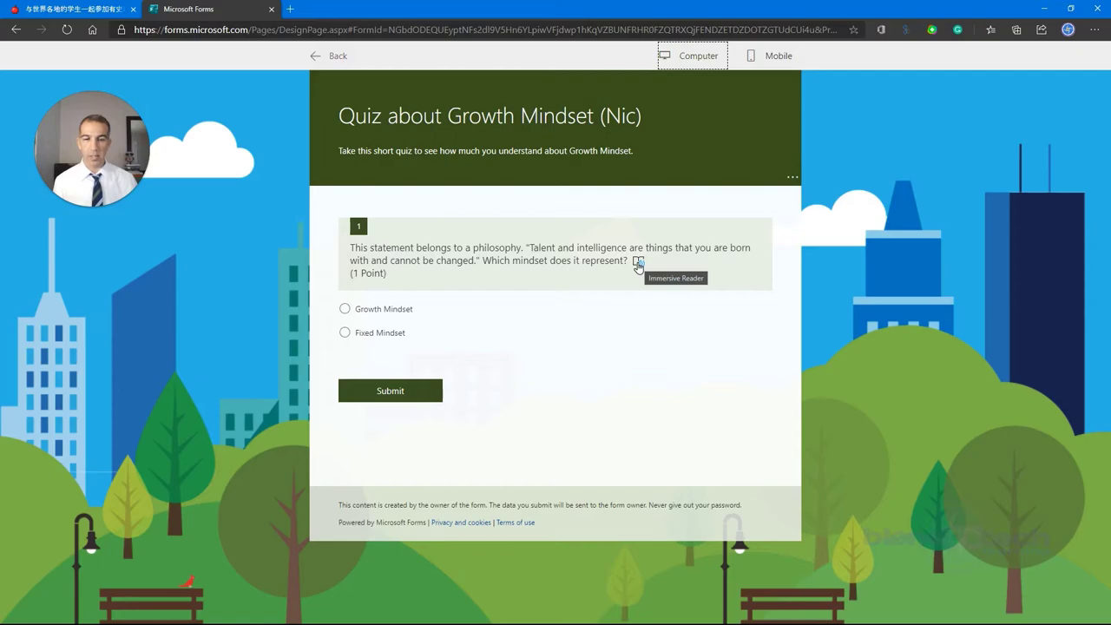
Show question 1 with its Growth Mindset and Fixed Mindset options in Immersive Reader, briefly playing read-aloud
{"action": "left_click", "coordinate": [638, 262]}
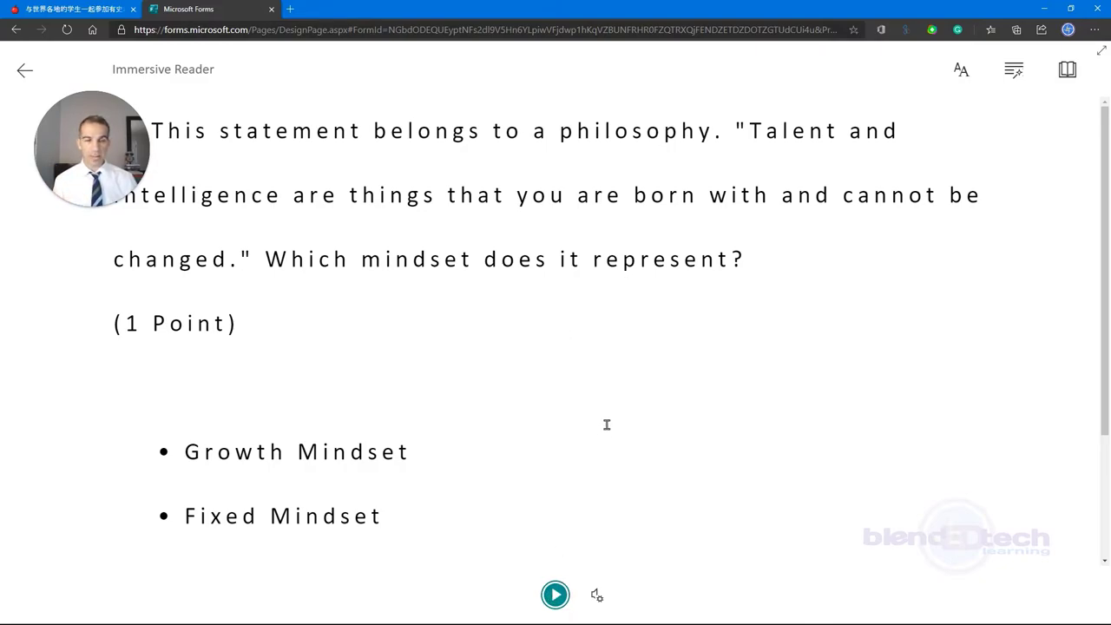
{"action": "key", "text": "space"}
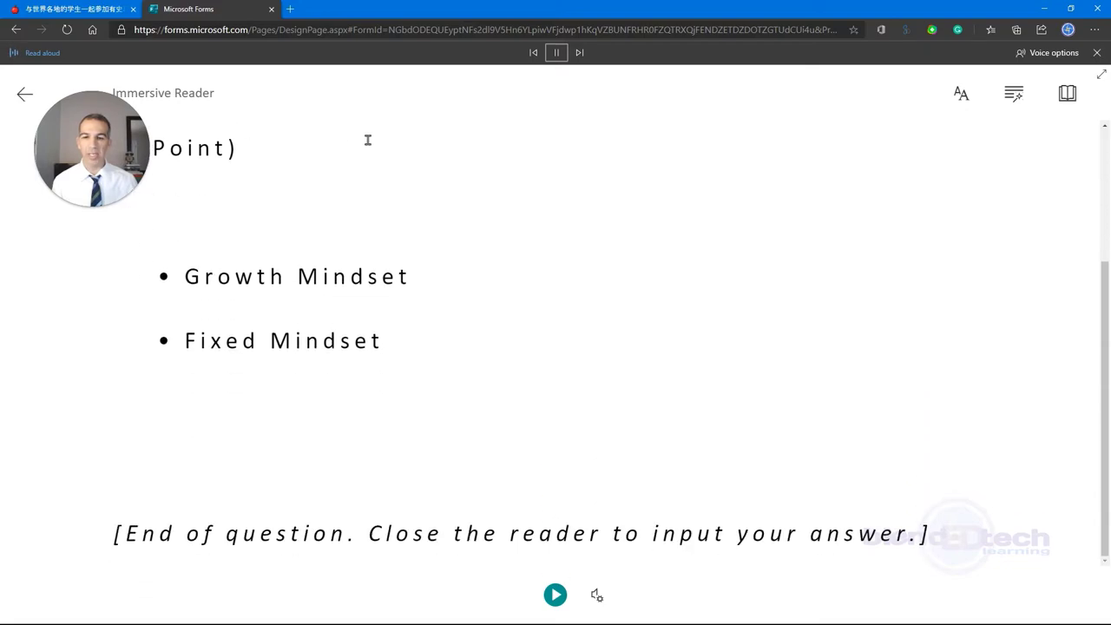
{"action": "scroll", "coordinate": [367, 139], "scroll_direction": "up", "scroll_amount": 3}
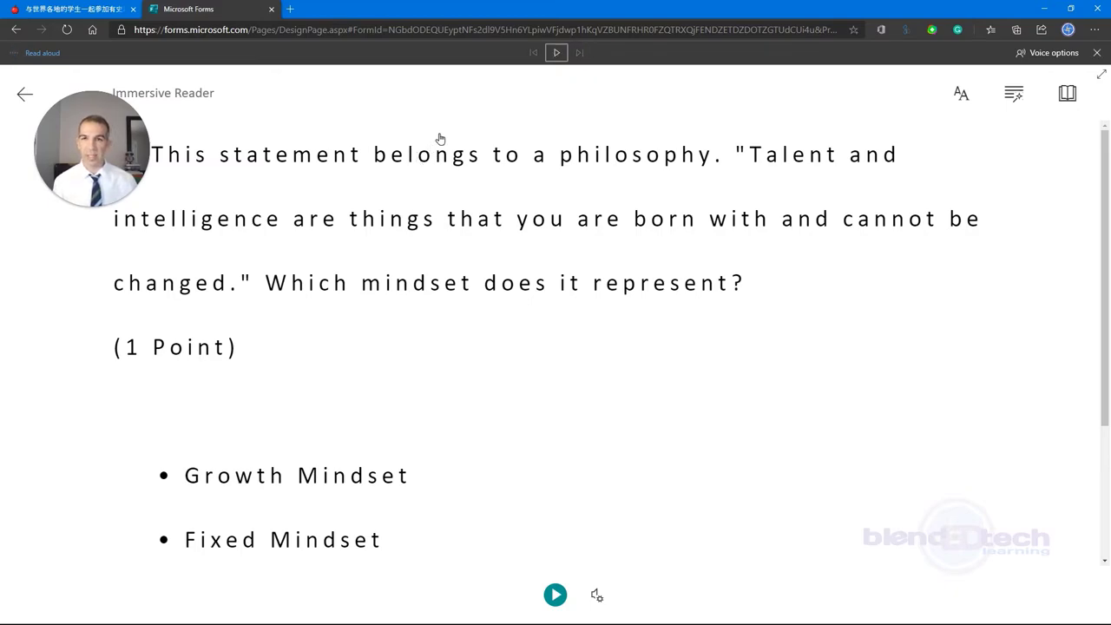
{"action": "left_click", "coordinate": [558, 54]}
{"action": "left_click", "coordinate": [558, 54]}
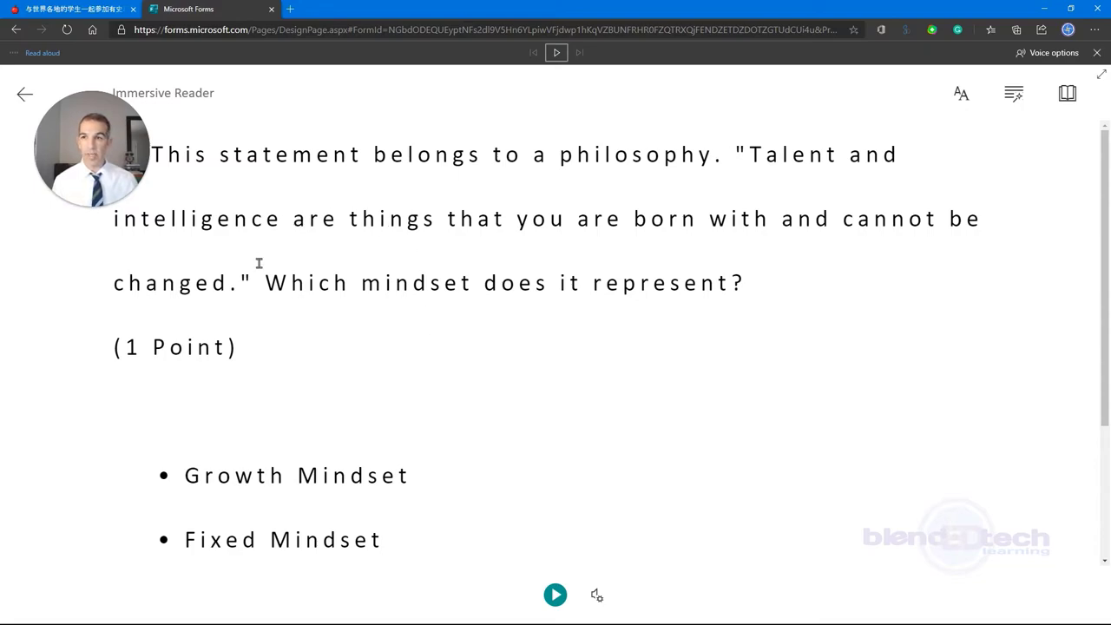
Read question 1 aloud in Immersive Reader, pausing and resuming, then pause playback
{"action": "left_click", "coordinate": [556, 596]}
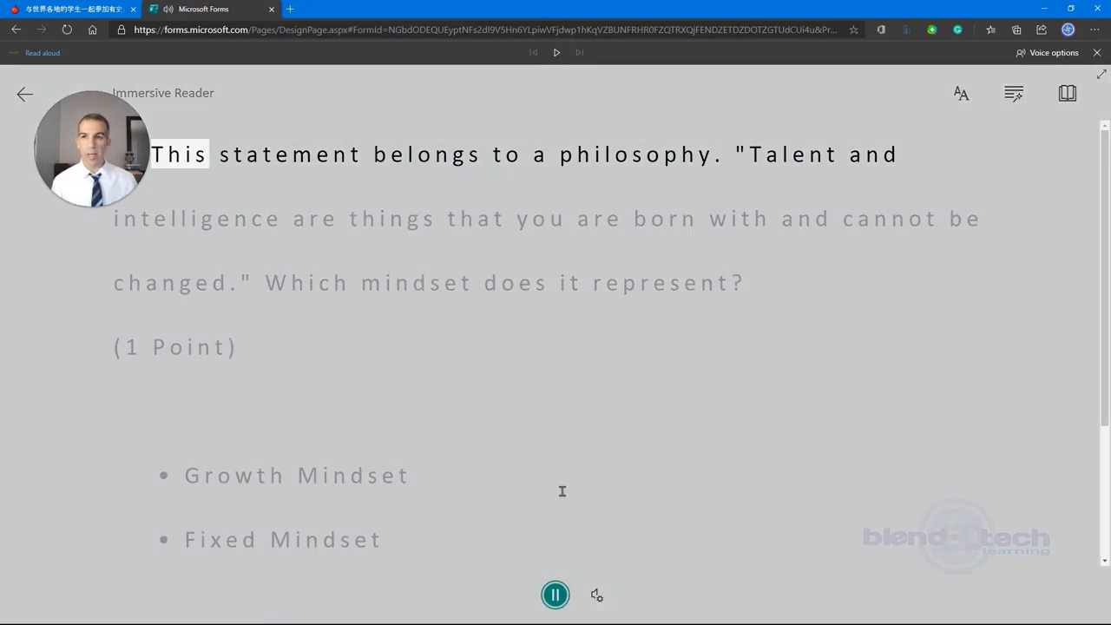
{"action": "key", "text": "space"}
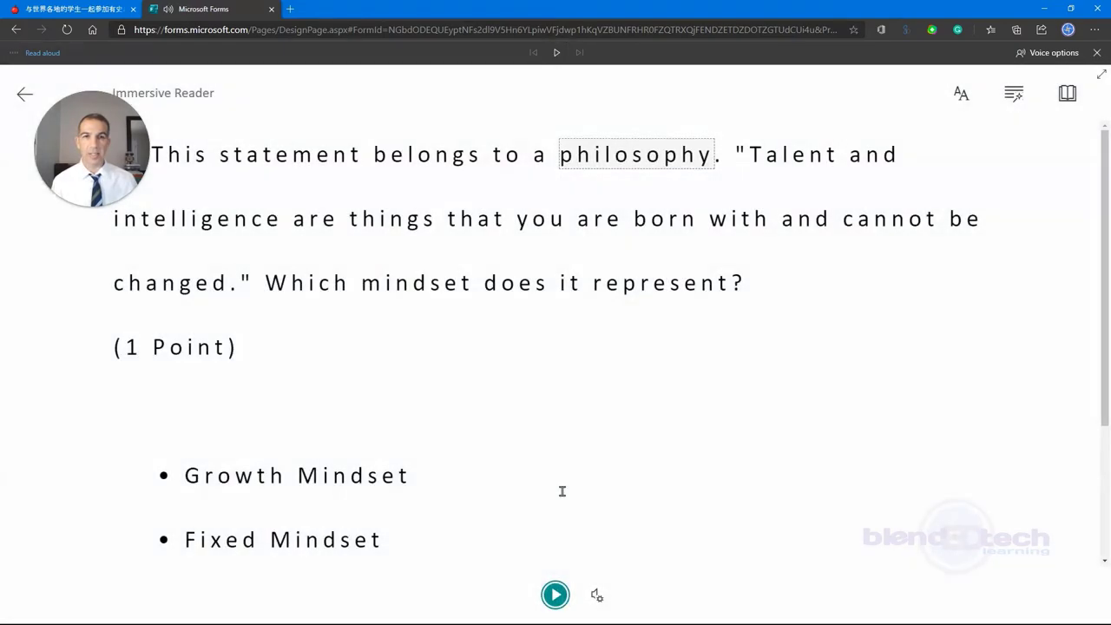
{"action": "key", "text": "space"}
{"action": "key", "text": "space"}
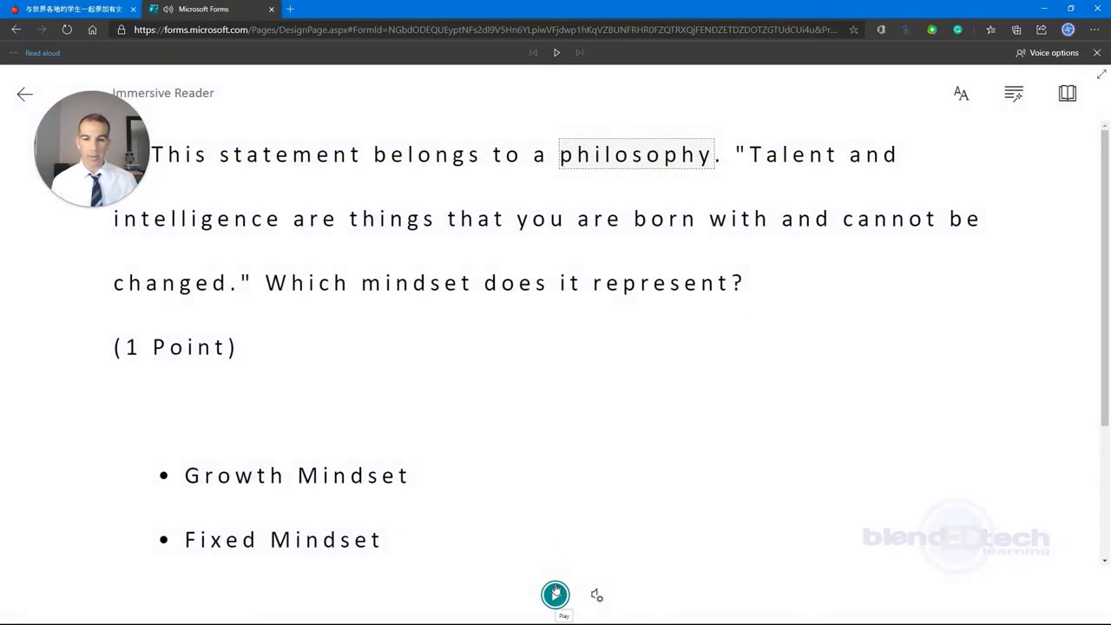
{"action": "left_click", "coordinate": [555, 594]}
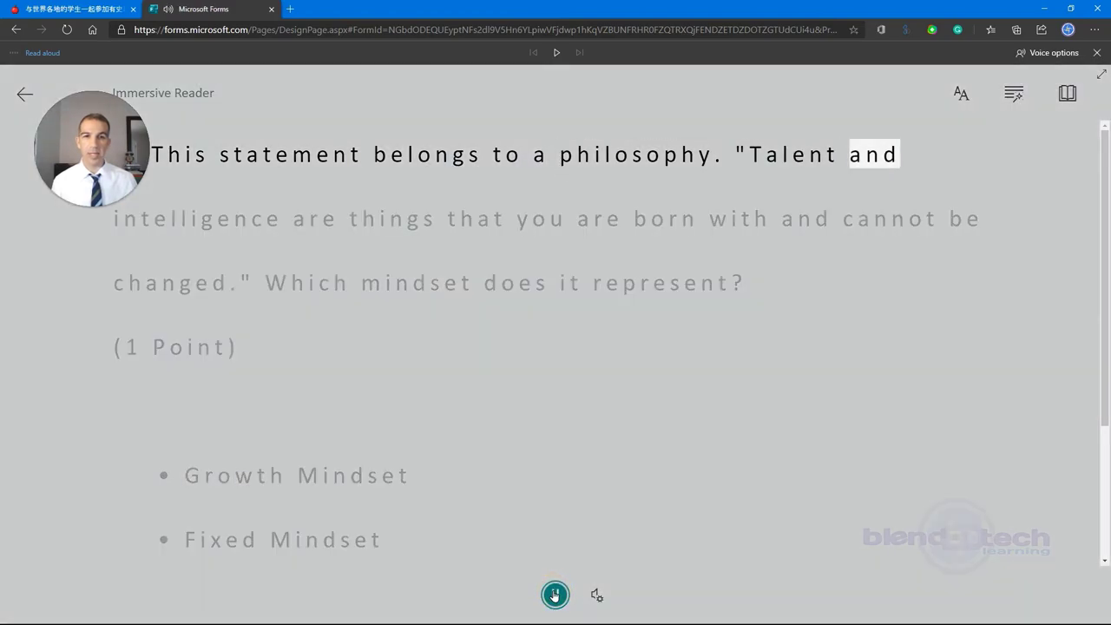
{"action": "left_click", "coordinate": [556, 593]}
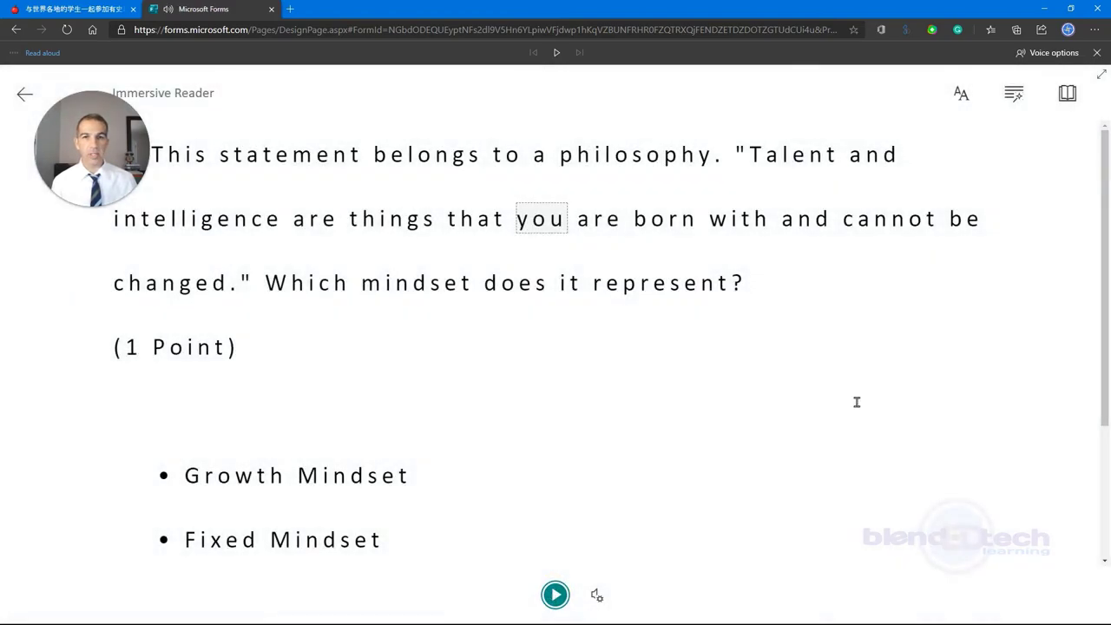
Browse the Text and Reading preferences and the voice speed settings, then close them
{"action": "left_click", "coordinate": [961, 96]}
{"action": "left_click", "coordinate": [1012, 97]}
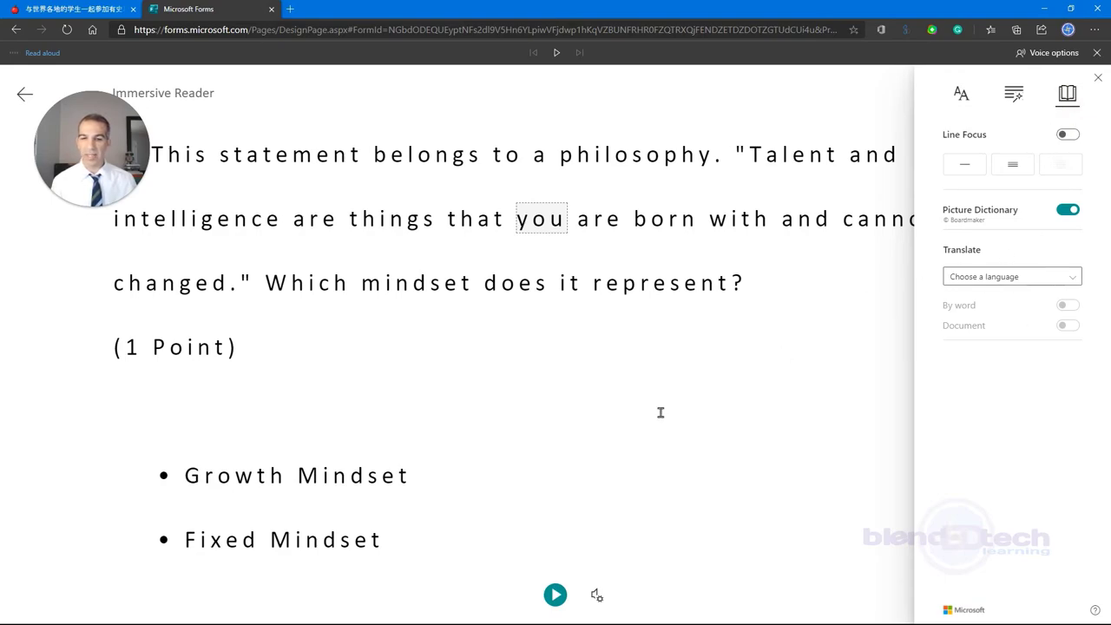
{"action": "left_click", "coordinate": [596, 594]}
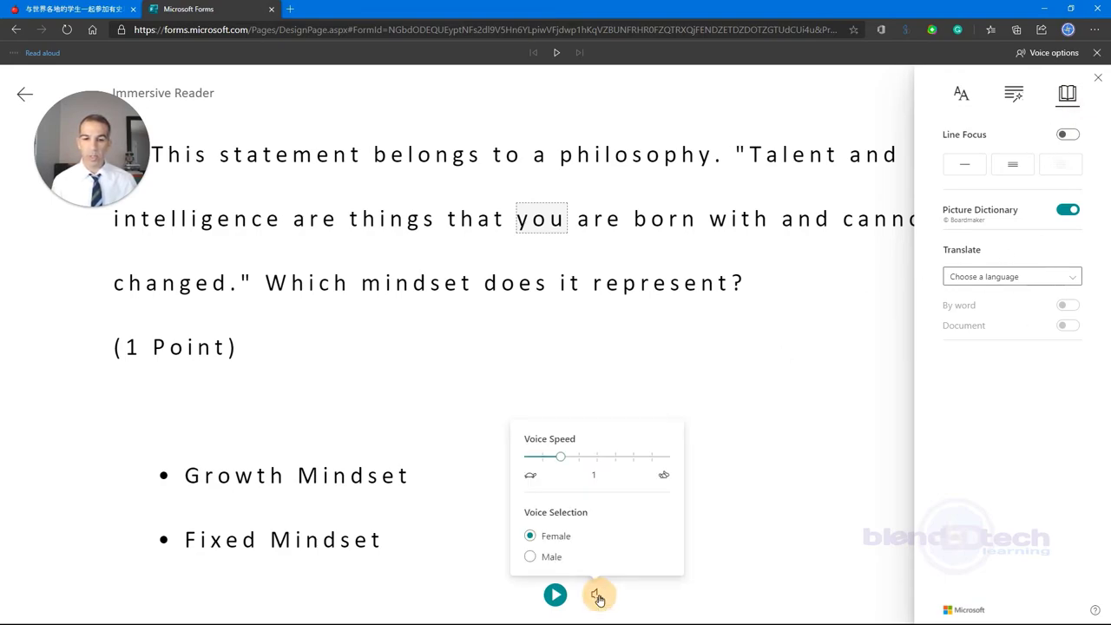
{"action": "left_click", "coordinate": [604, 379]}
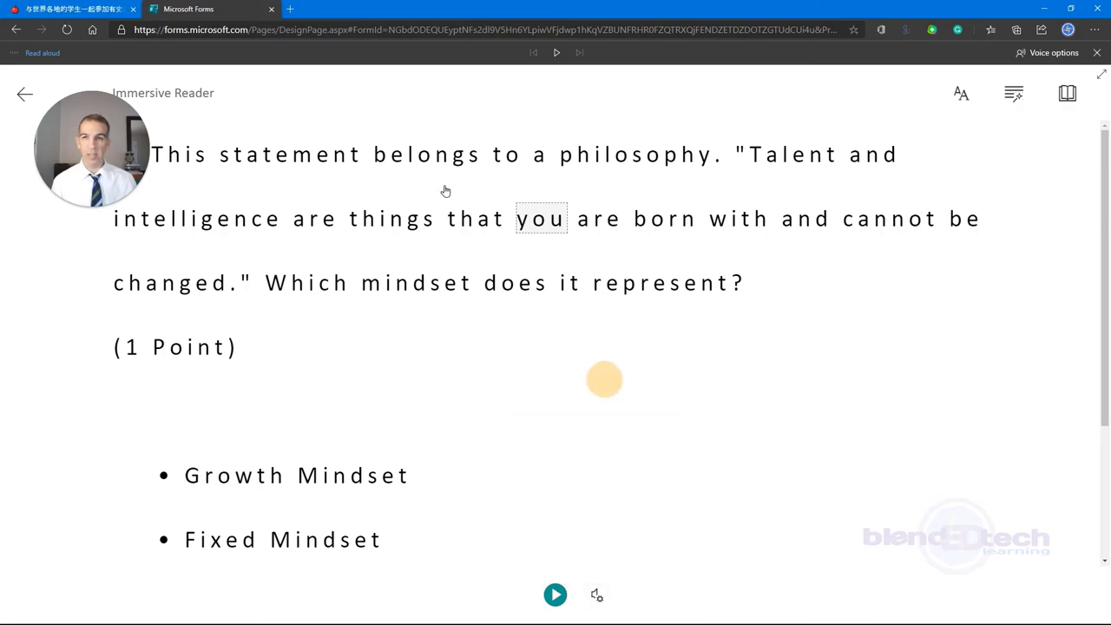
Leave Immersive Reader, preview the quiz in Mobile layout, and dismiss the Read aloud toolbar
{"action": "left_click", "coordinate": [24, 98]}
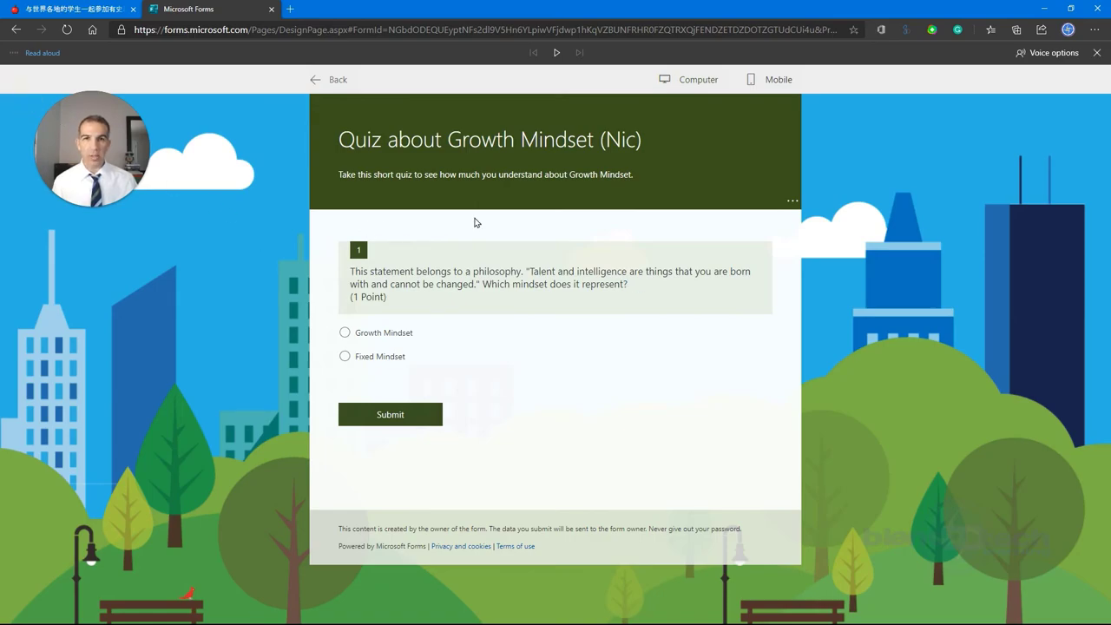
{"action": "left_click", "coordinate": [777, 82]}
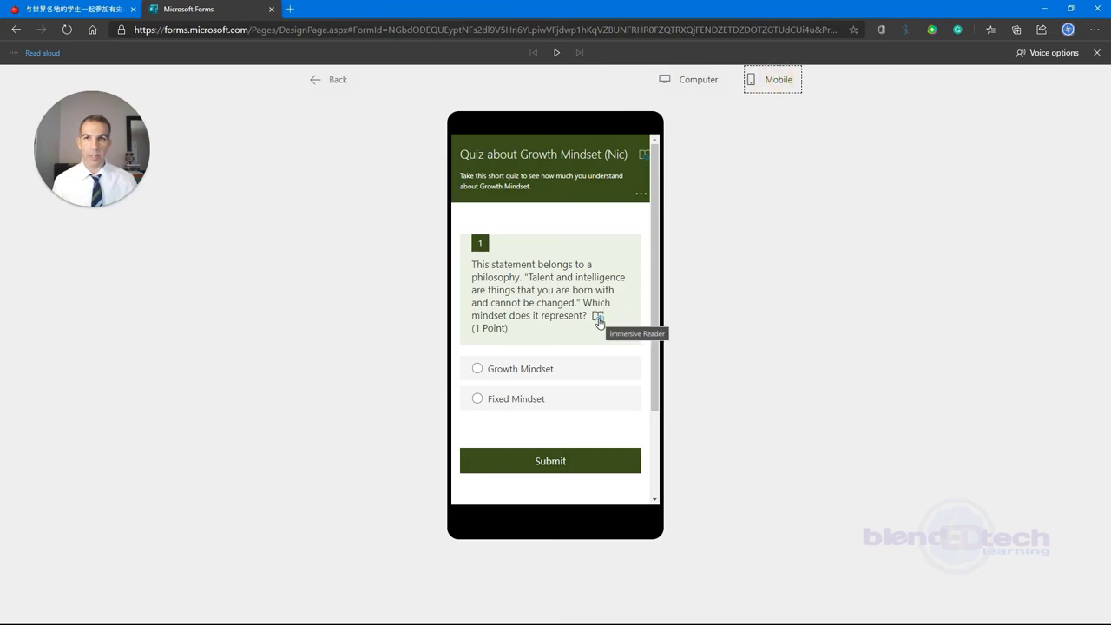
{"action": "left_click", "coordinate": [1096, 54]}
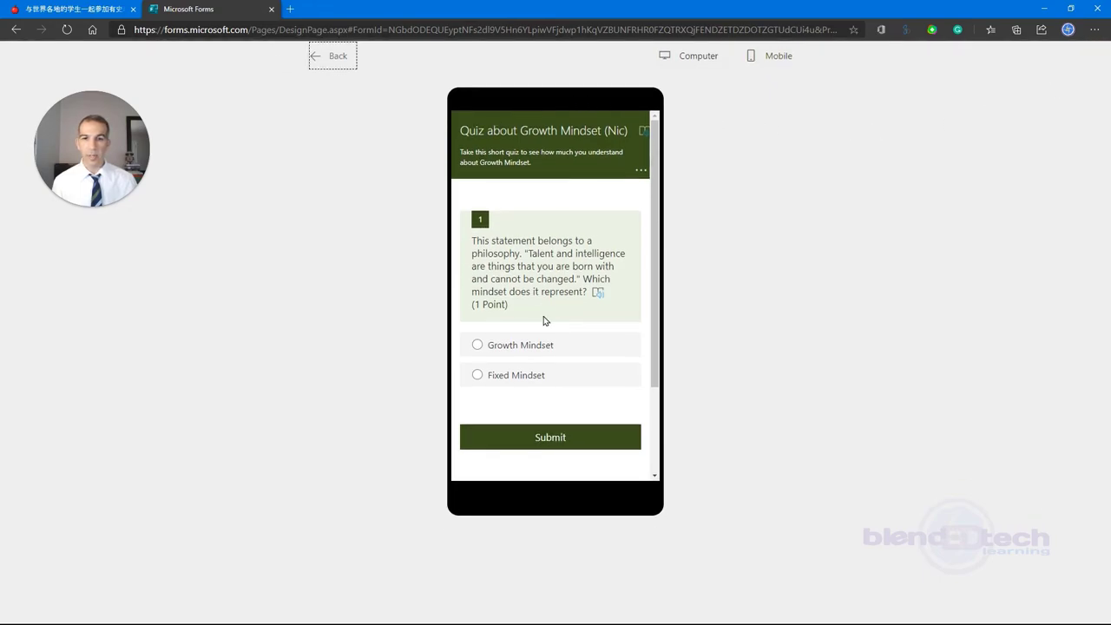
Play and pause the quiz title and description in Immersive Reader, then return to the Minecraft article tab
{"action": "left_click", "coordinate": [641, 131]}
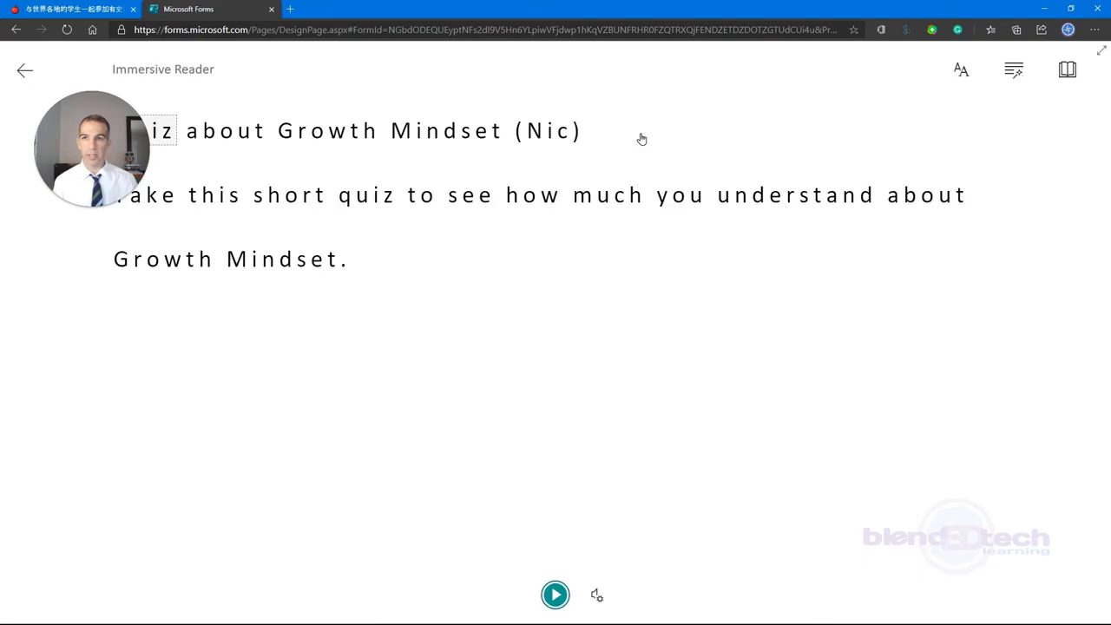
{"action": "left_click", "coordinate": [555, 597]}
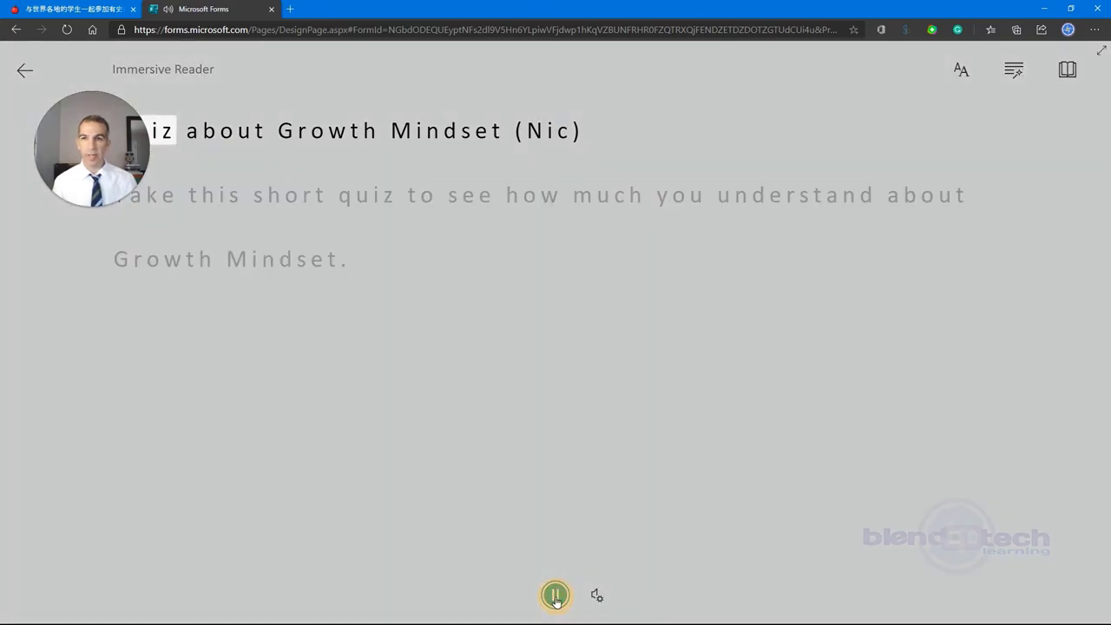
{"action": "left_click", "coordinate": [555, 597]}
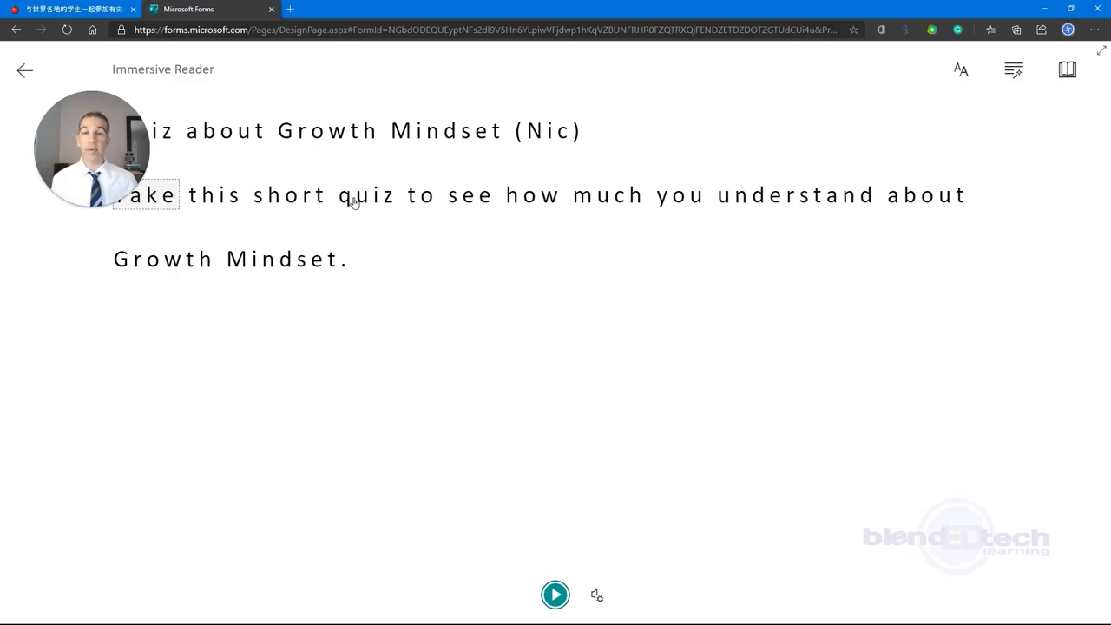
{"action": "left_click", "coordinate": [100, 10]}
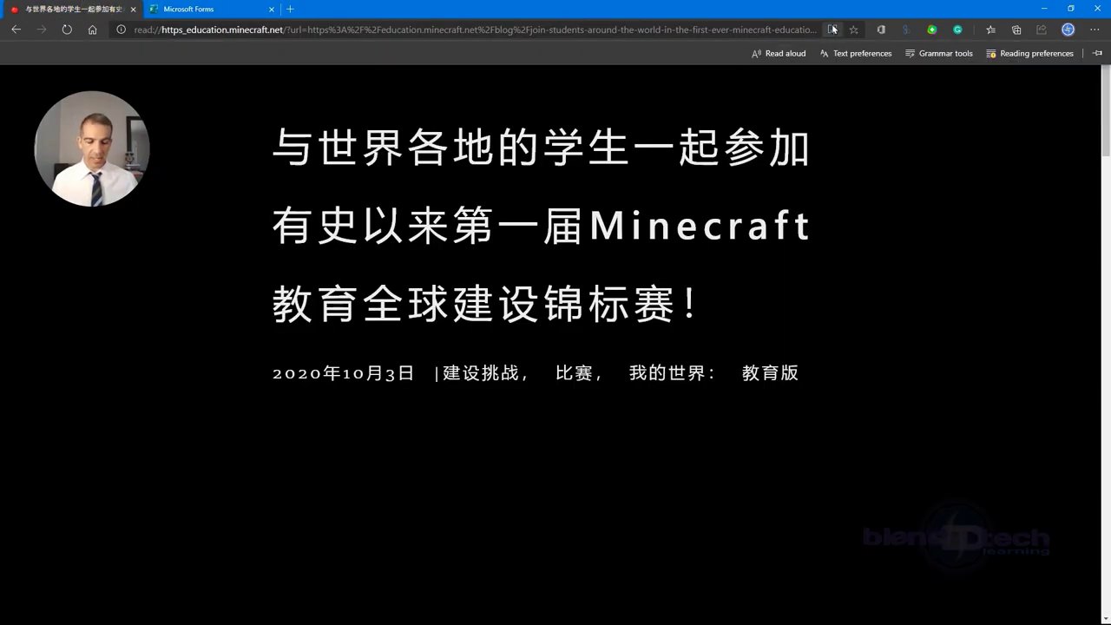
Return the Minecraft article to its original English web page and start Read aloud with Ctrl+Shift+U
{"action": "key", "text": "F9"}
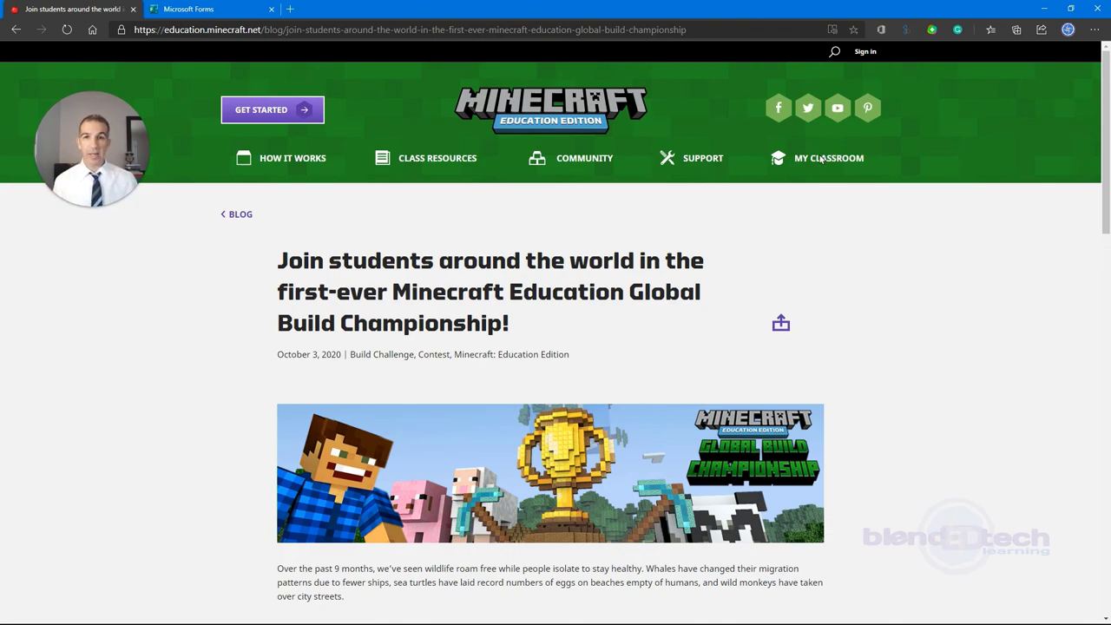
{"action": "scroll", "coordinate": [693, 241], "scroll_direction": "down", "scroll_amount": 1}
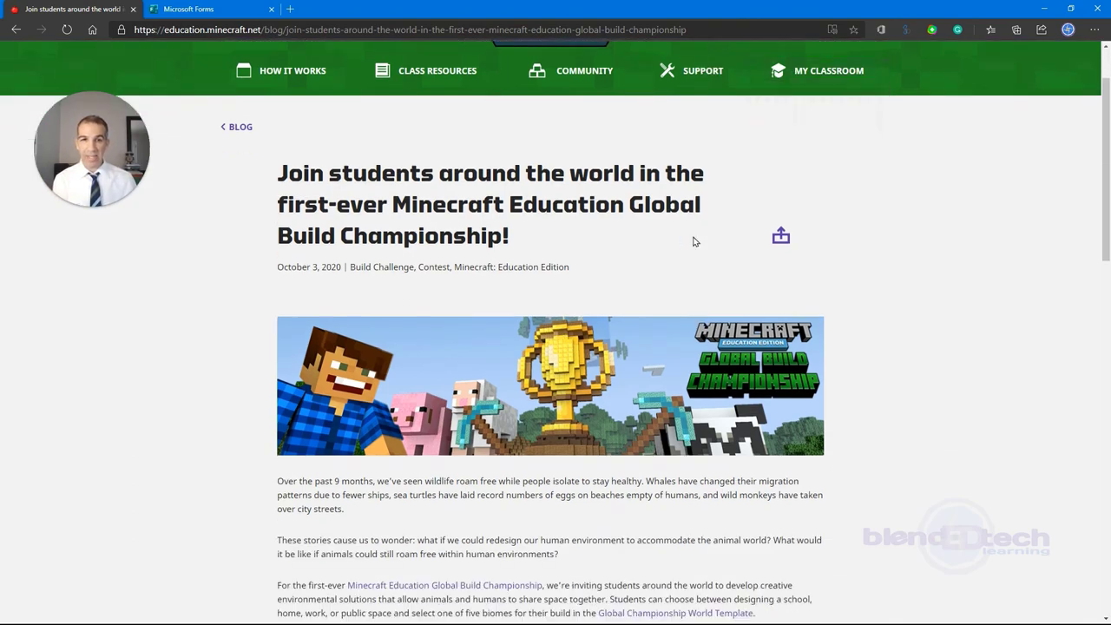
{"action": "scroll", "coordinate": [690, 235], "scroll_direction": "up", "scroll_amount": 1}
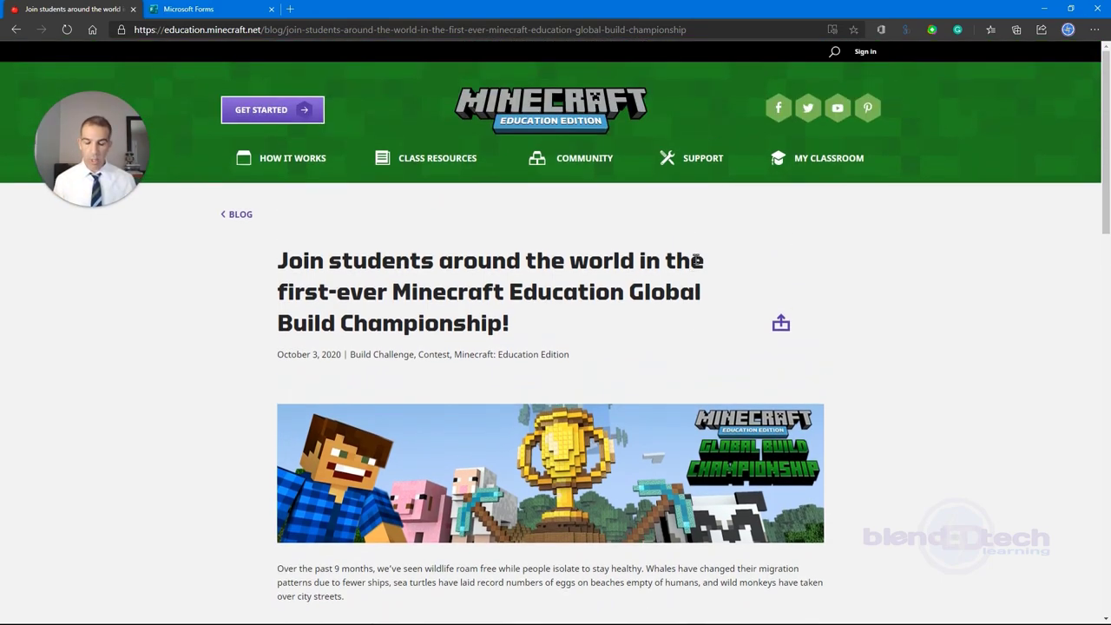
{"action": "key", "text": "ctrl+shift+u"}
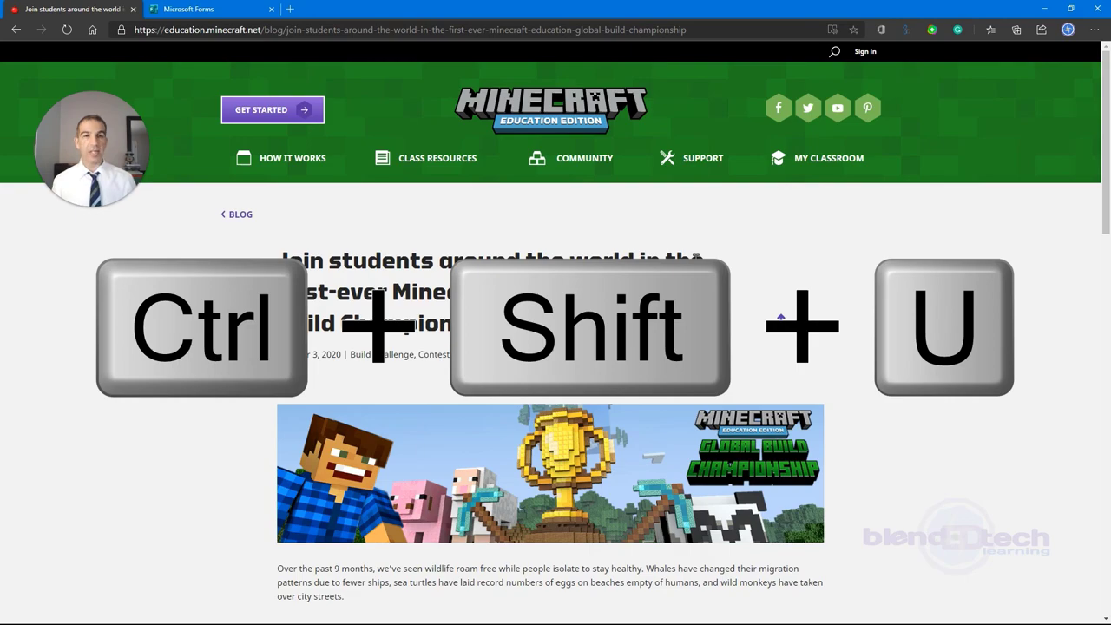